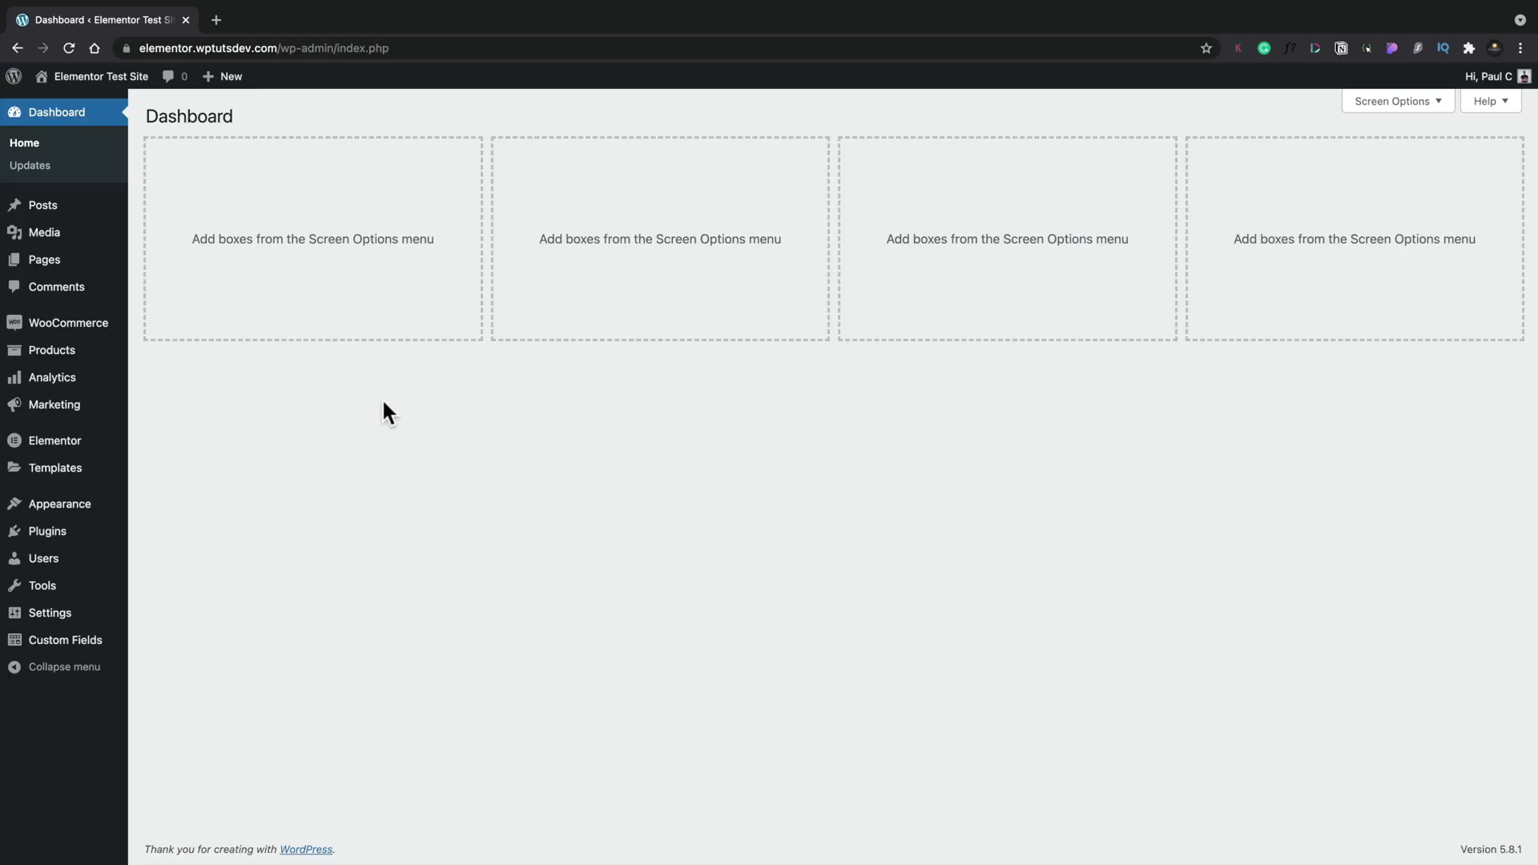
- Install and activate WooCommerce PDF Invoices & Packing Slips, found by searching 'woocommerce PDF'
{"action": "mouse_move", "coordinate": [62, 531]}
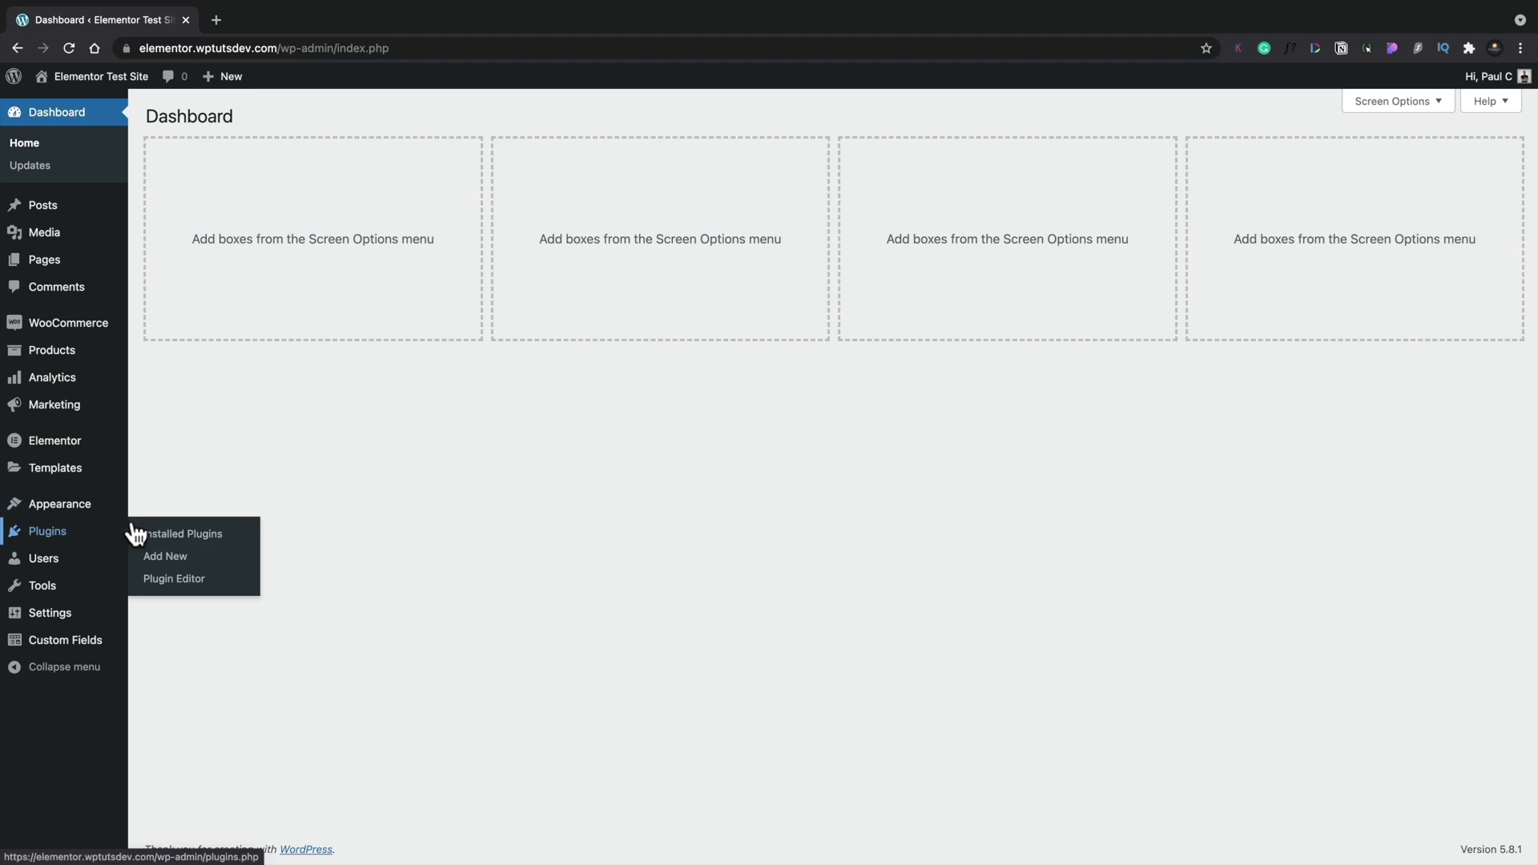
{"action": "left_click", "coordinate": [165, 557]}
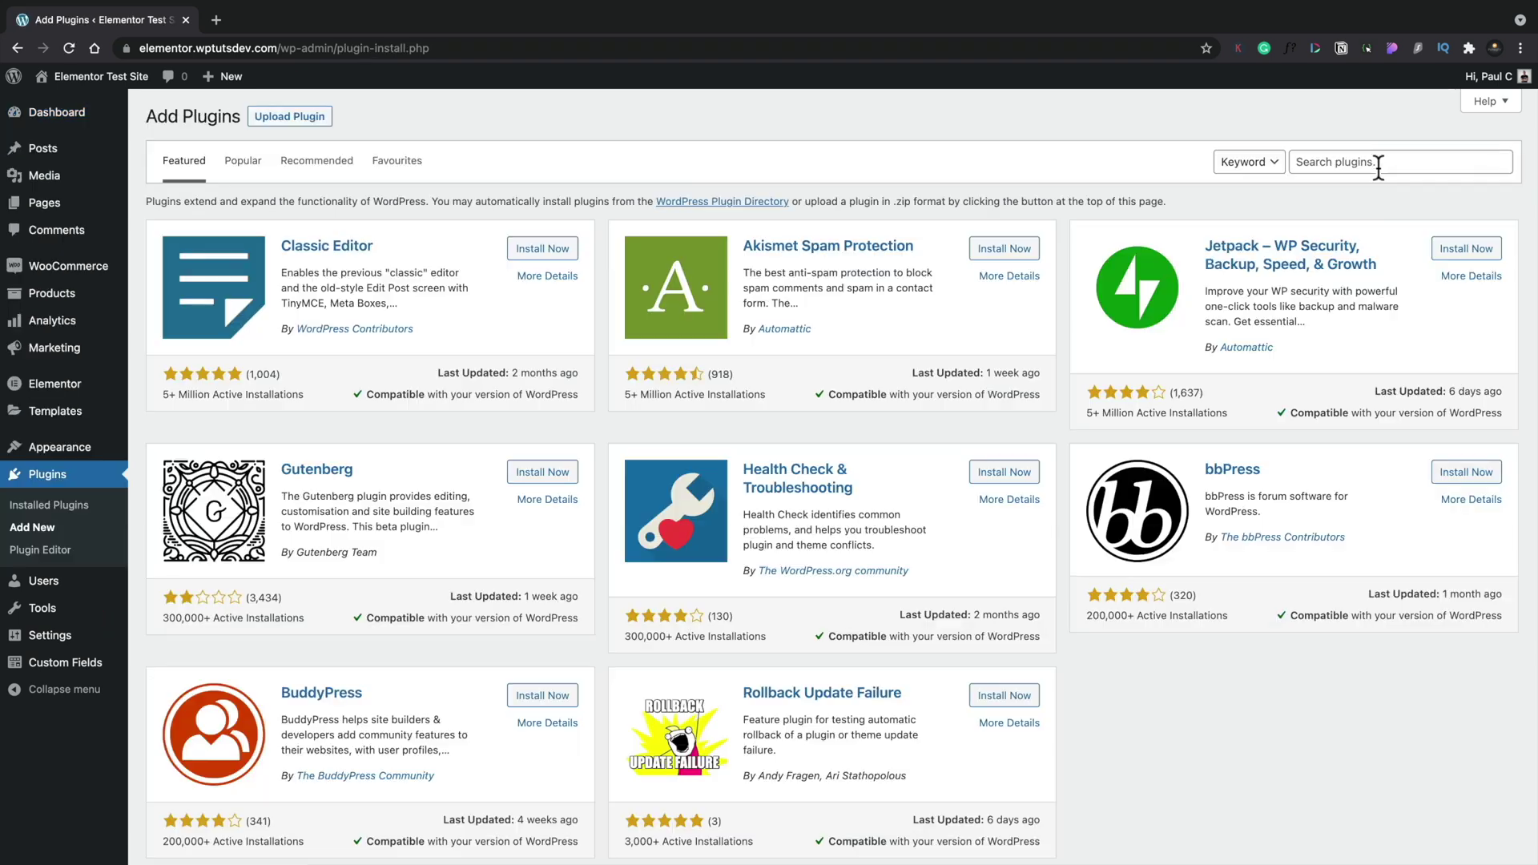
{"action": "left_click", "coordinate": [1374, 161]}
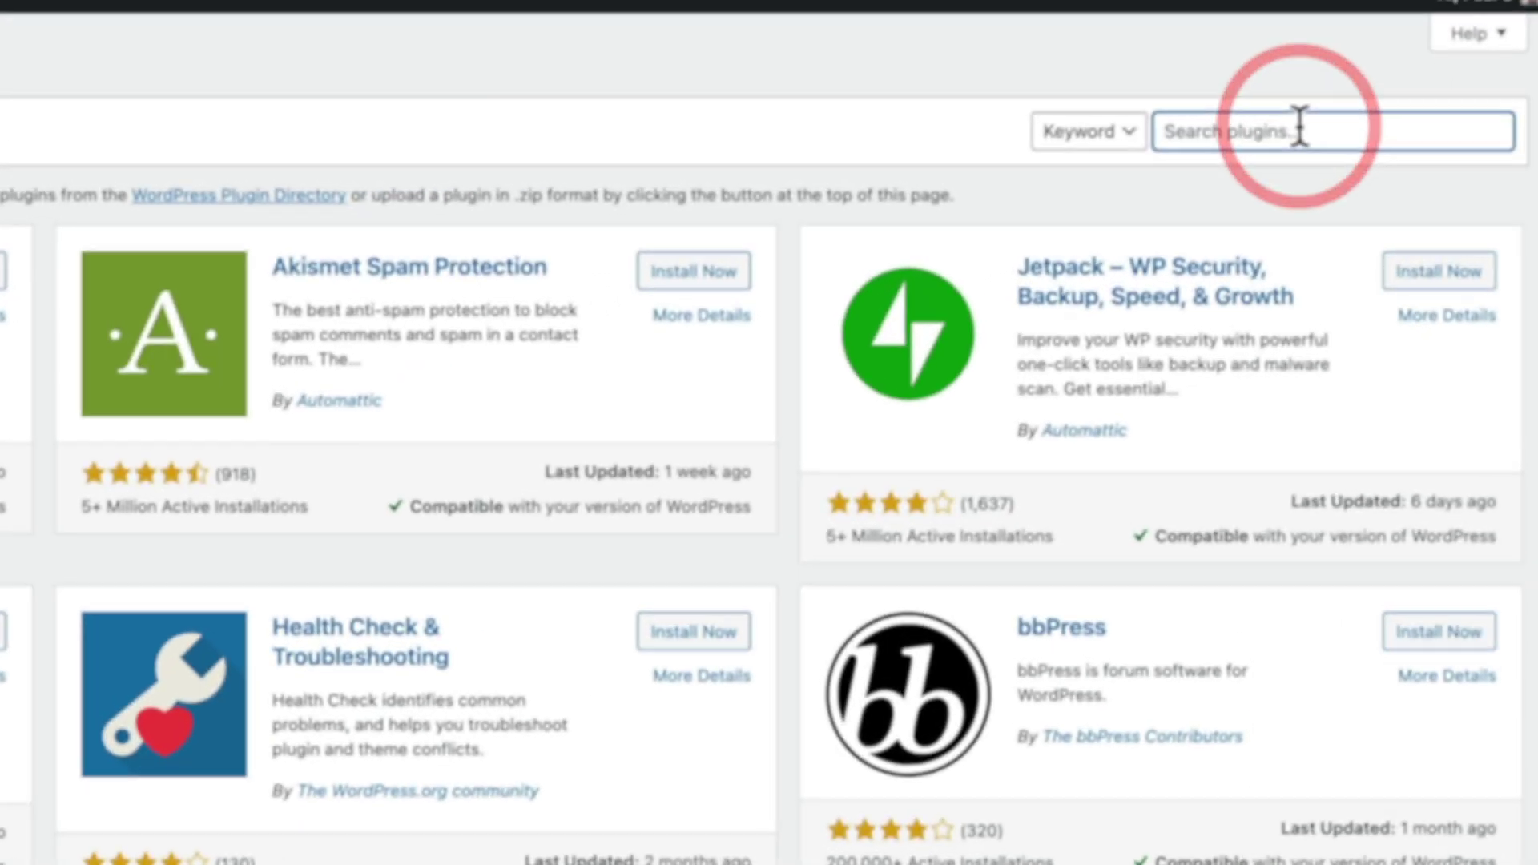
{"action": "type", "text": "woocommerce PDF"}
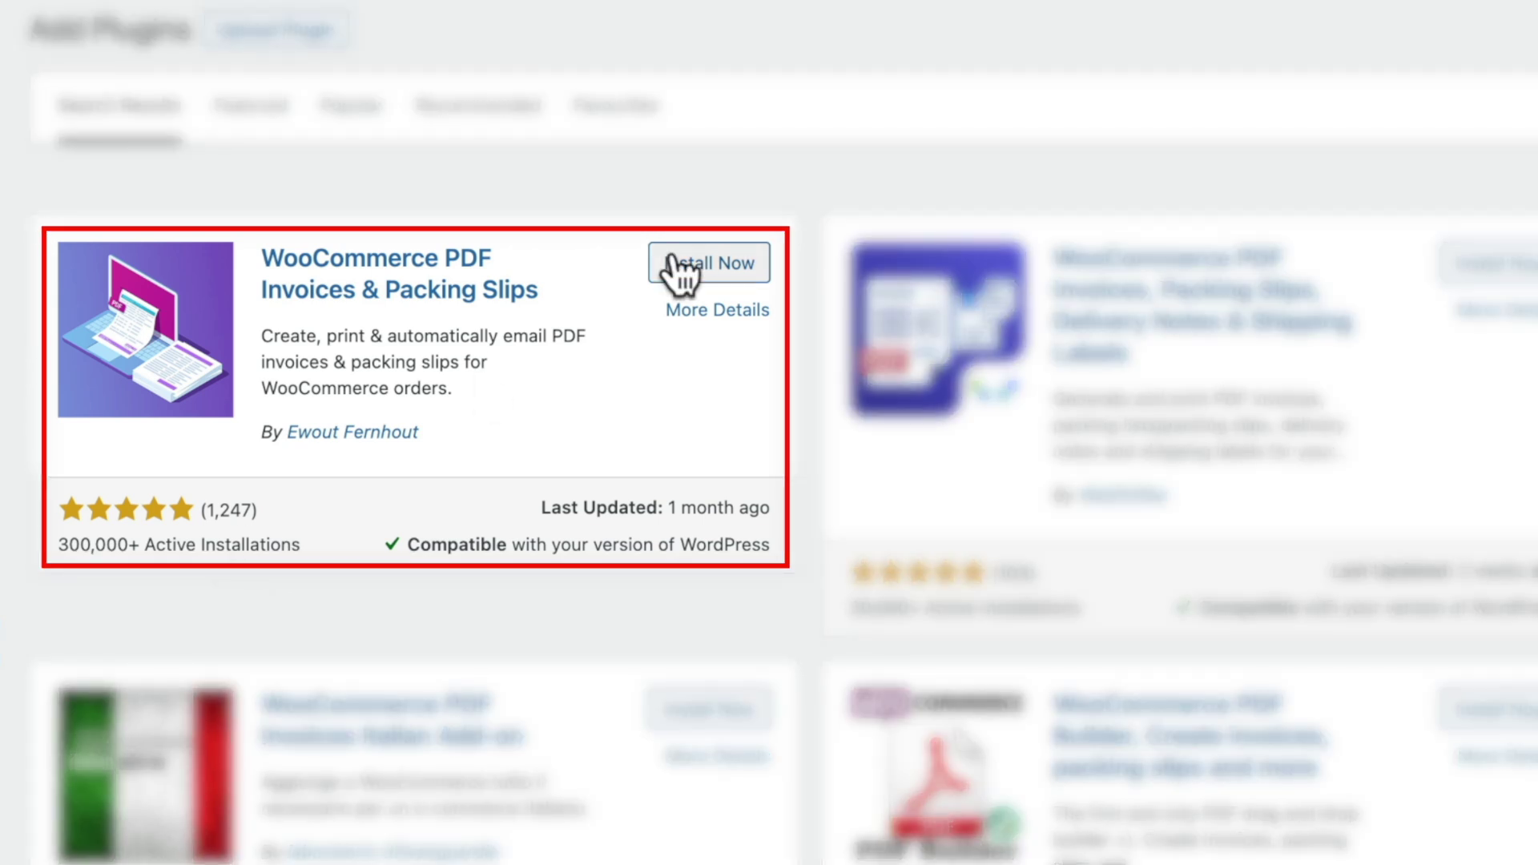
{"action": "left_click", "coordinate": [679, 266]}
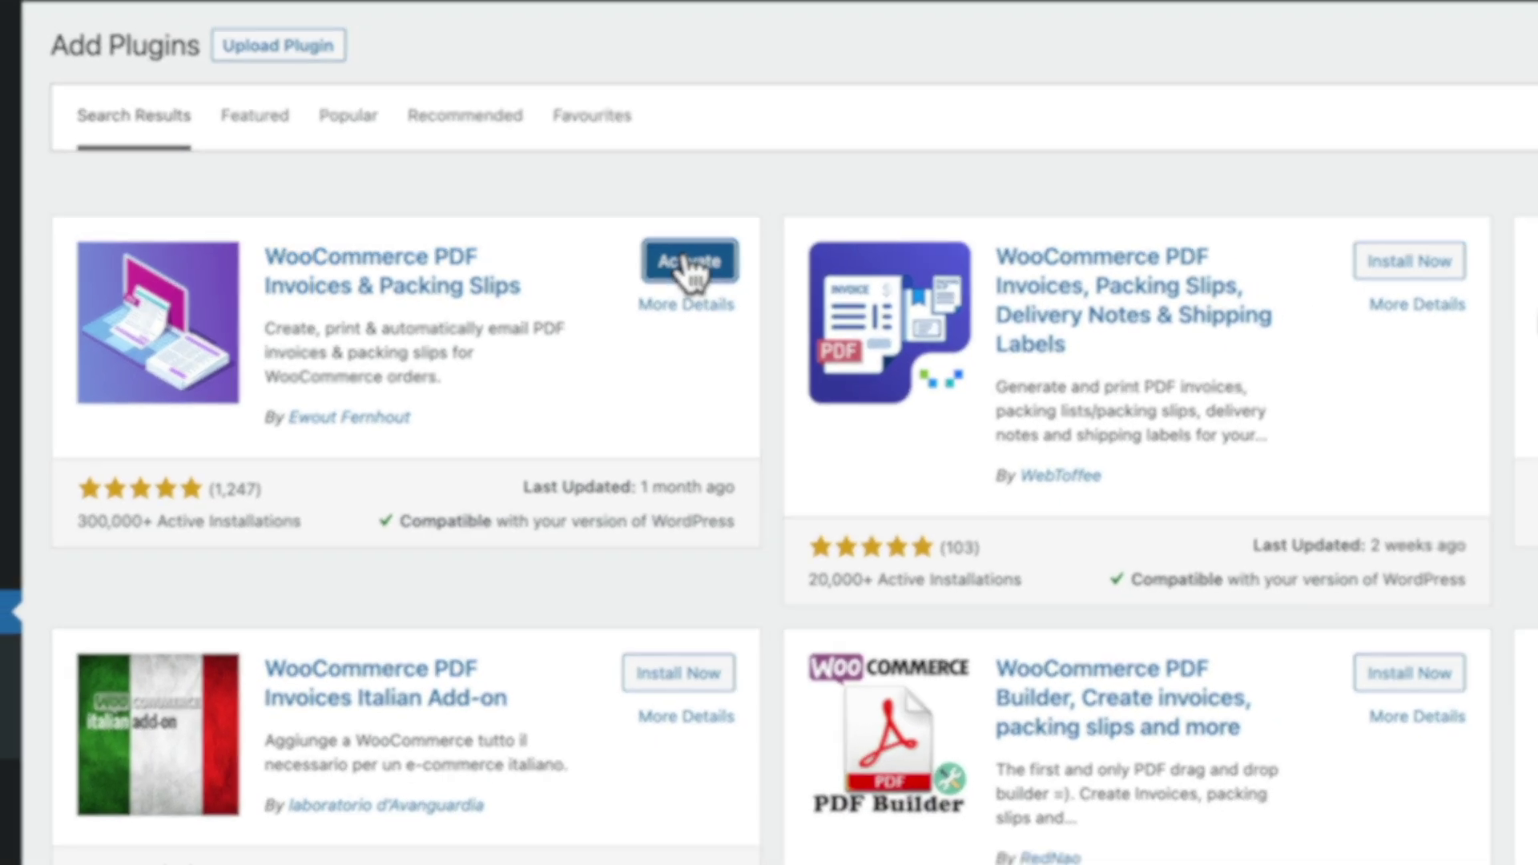
{"action": "left_click", "coordinate": [694, 262]}
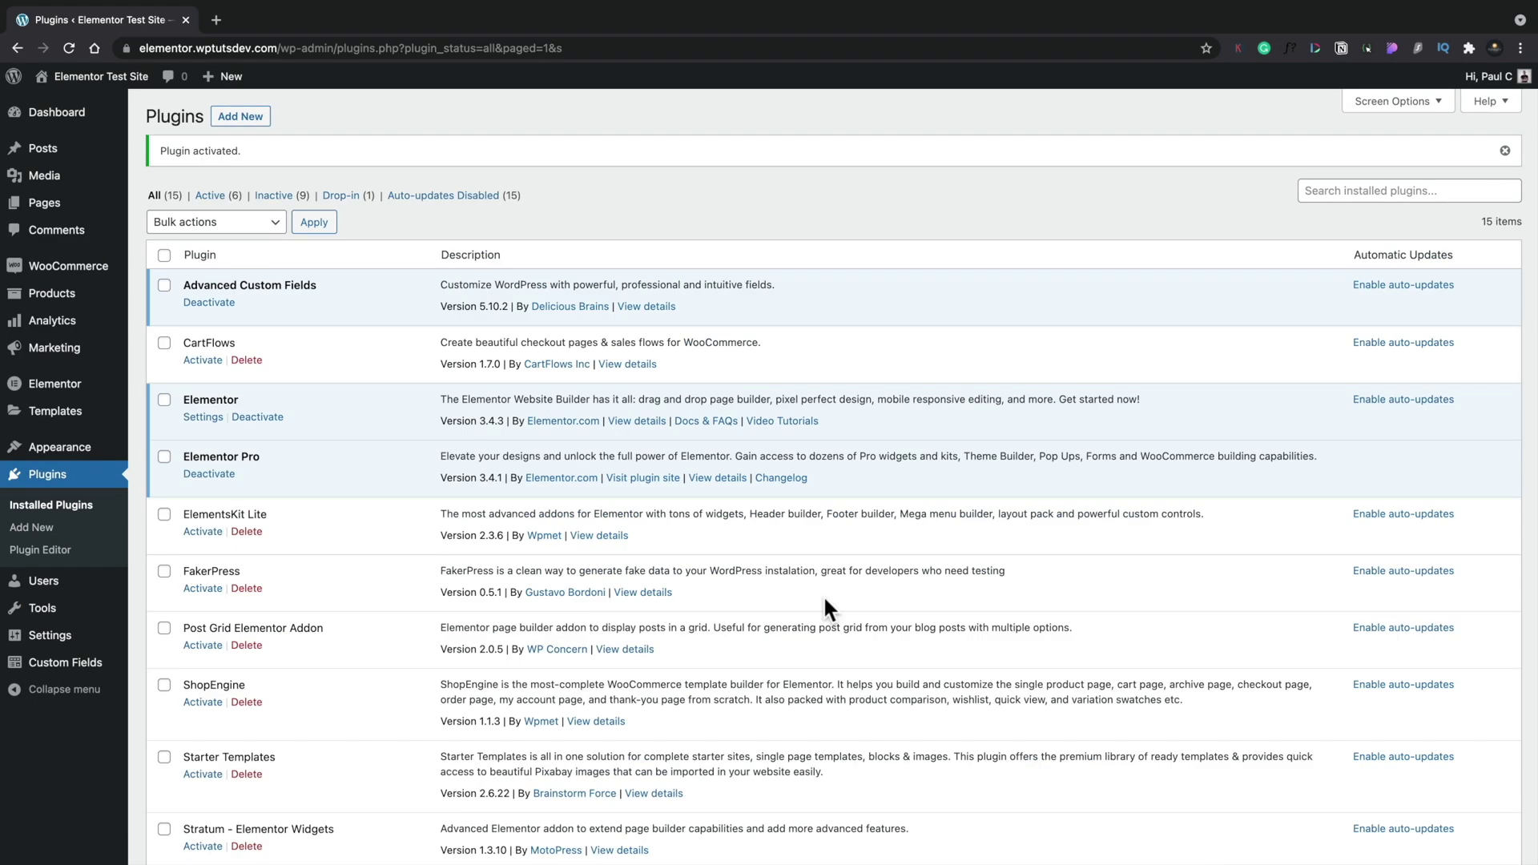
- Open the Settings link of WooCommerce PDF Invoices & Packing Slips in Installed Plugins
{"action": "scroll", "coordinate": [825, 601], "scroll_direction": "down", "scroll_amount": 5}
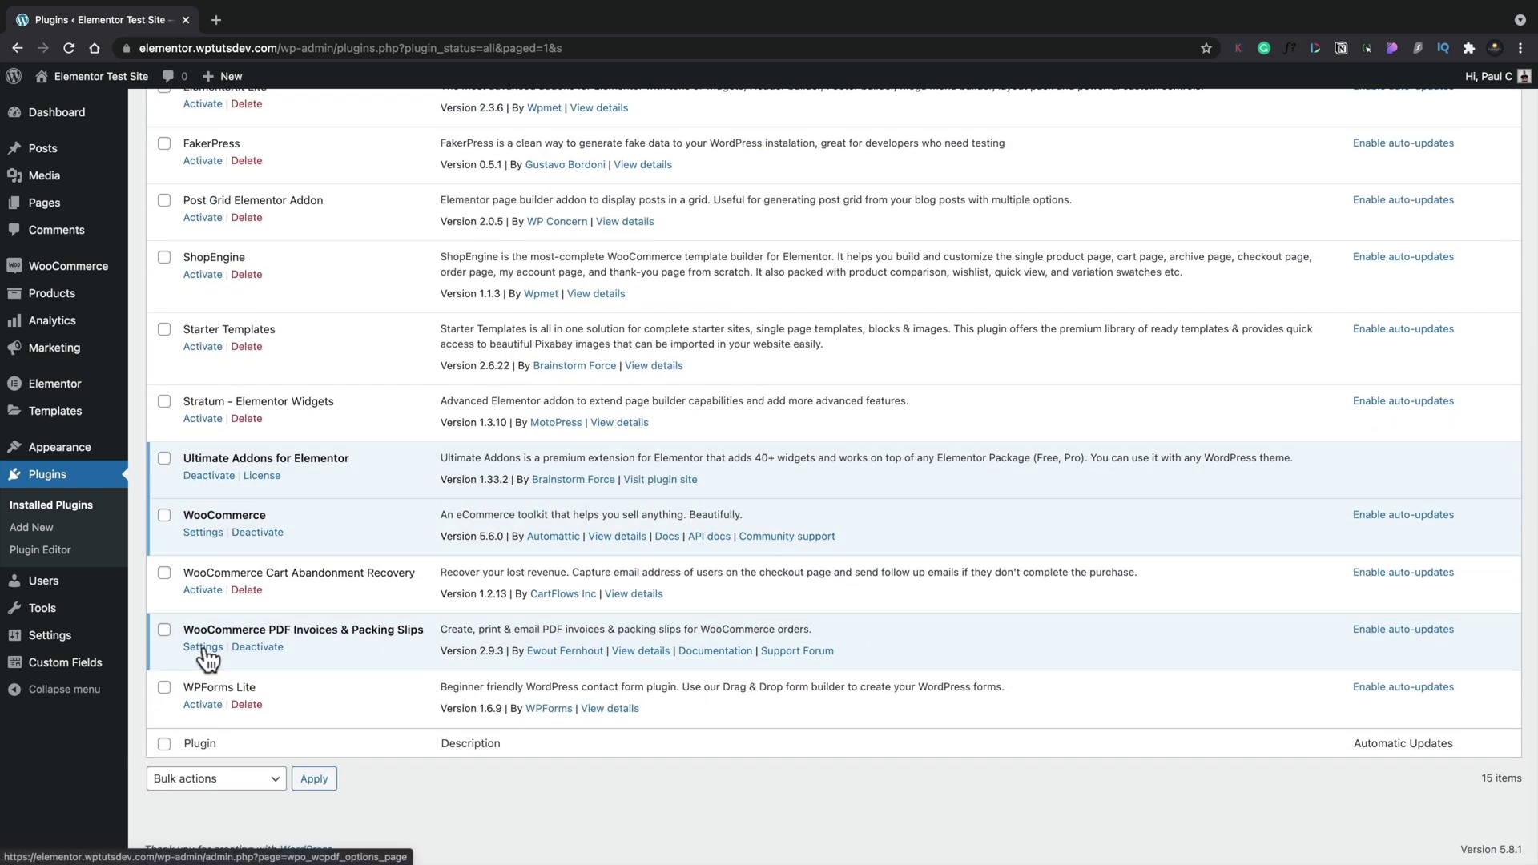
{"action": "left_click", "coordinate": [205, 650]}
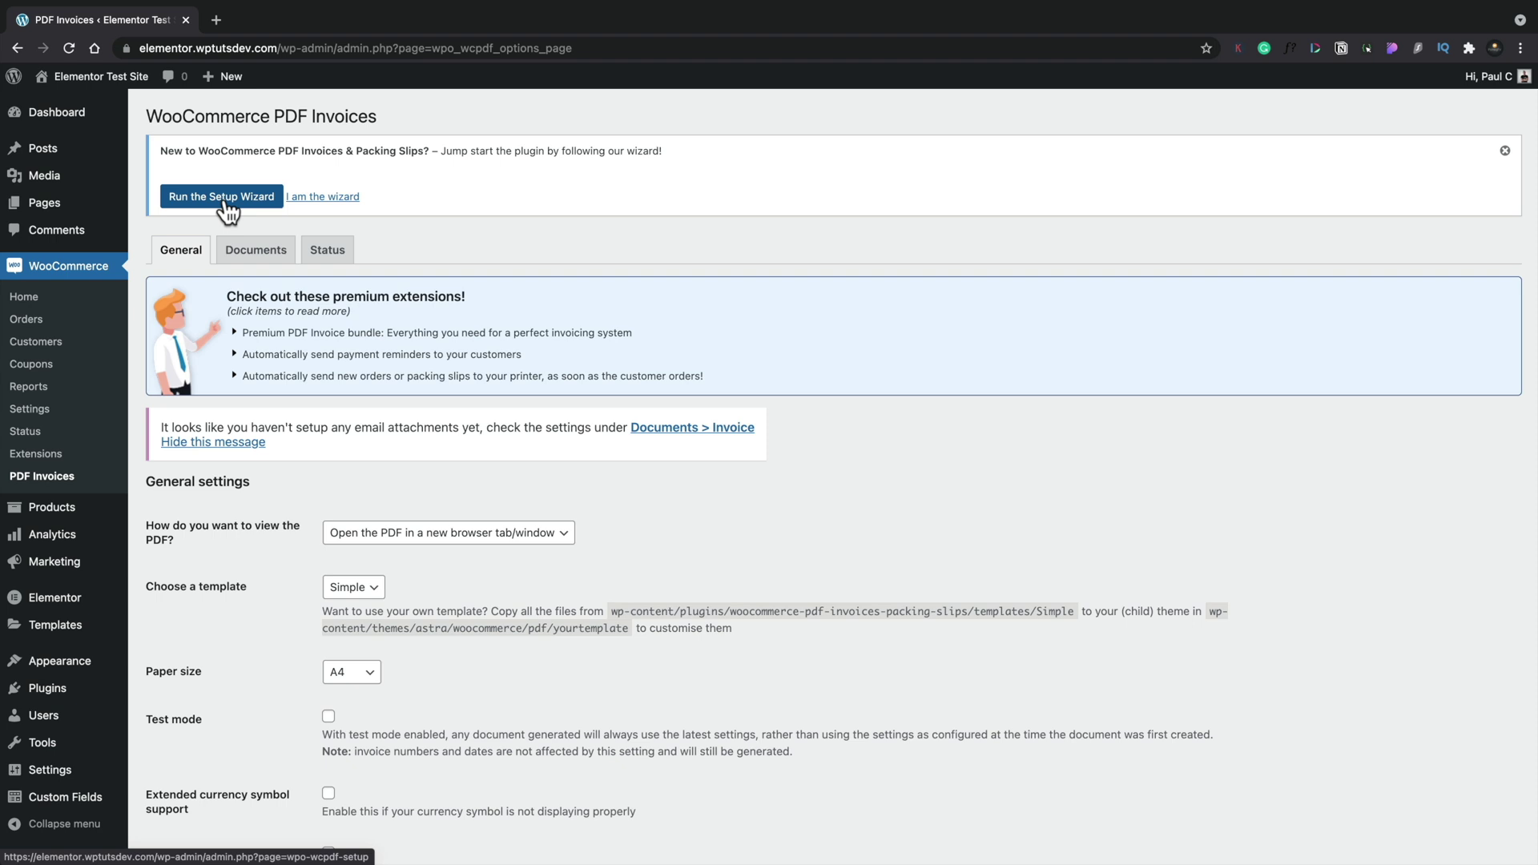
- Start the plugin's setup wizard and paste in the shop address
{"action": "left_click", "coordinate": [226, 198]}
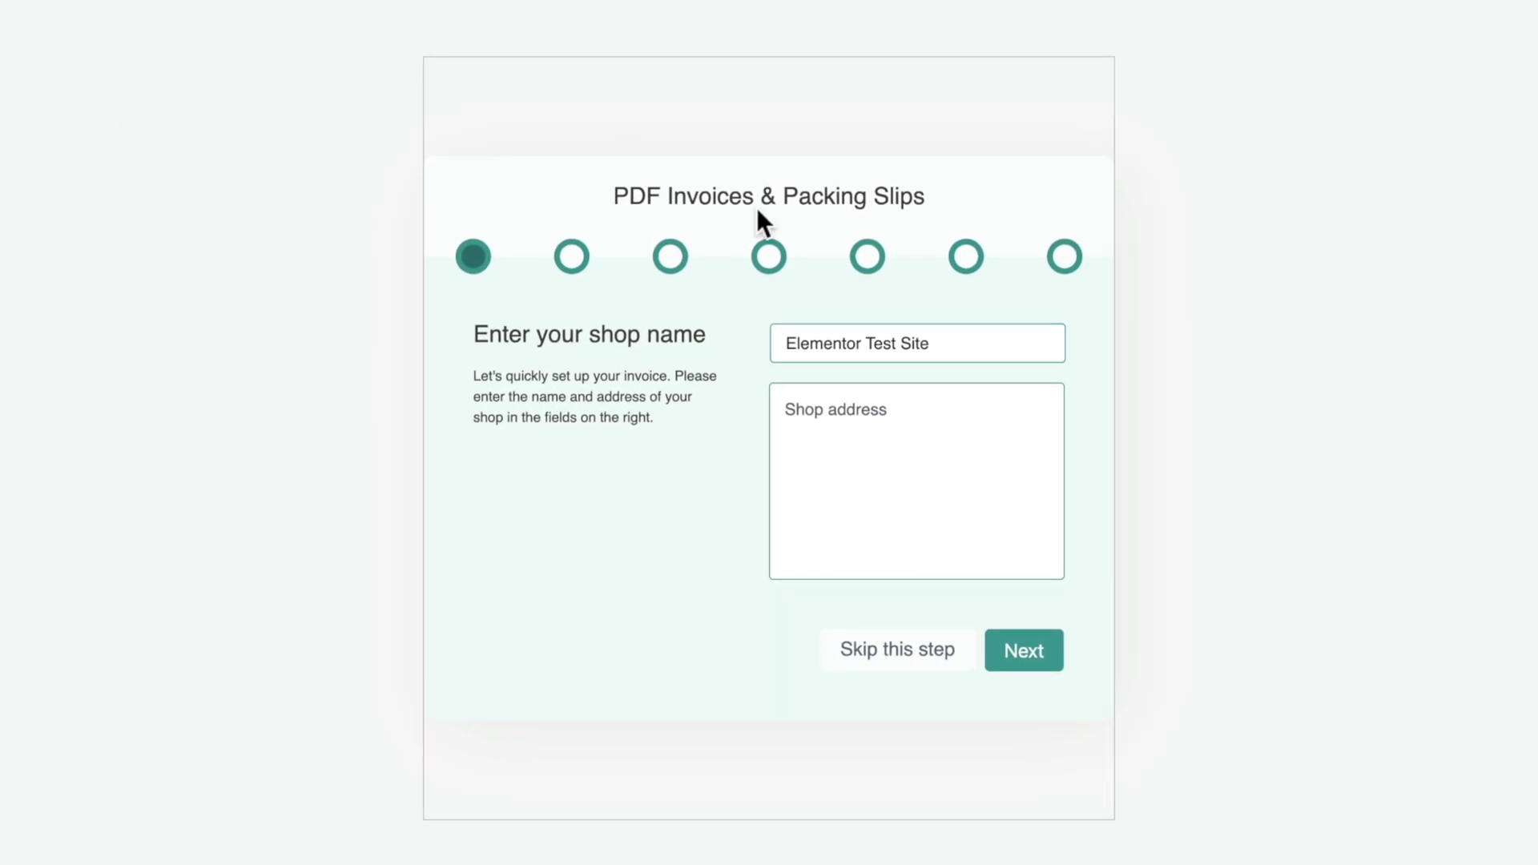
{"action": "left_click", "coordinate": [892, 416]}
{"action": "type", "text": "This is my address My City Cardiff DF11"}
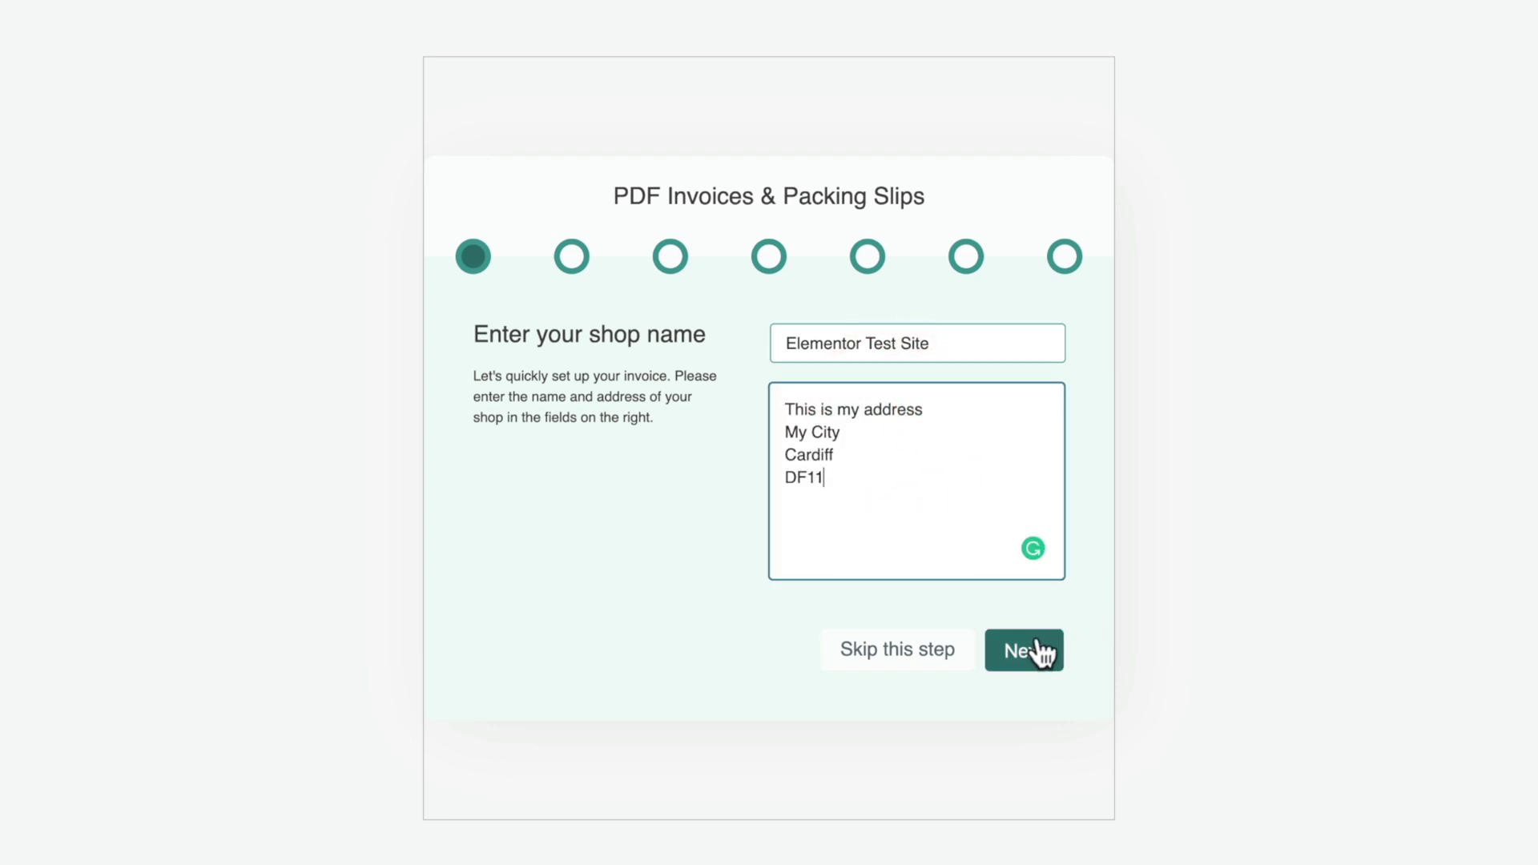
- Choose the Organic Product badge from the Media Library as the invoice logo
{"action": "left_click", "coordinate": [1038, 651]}
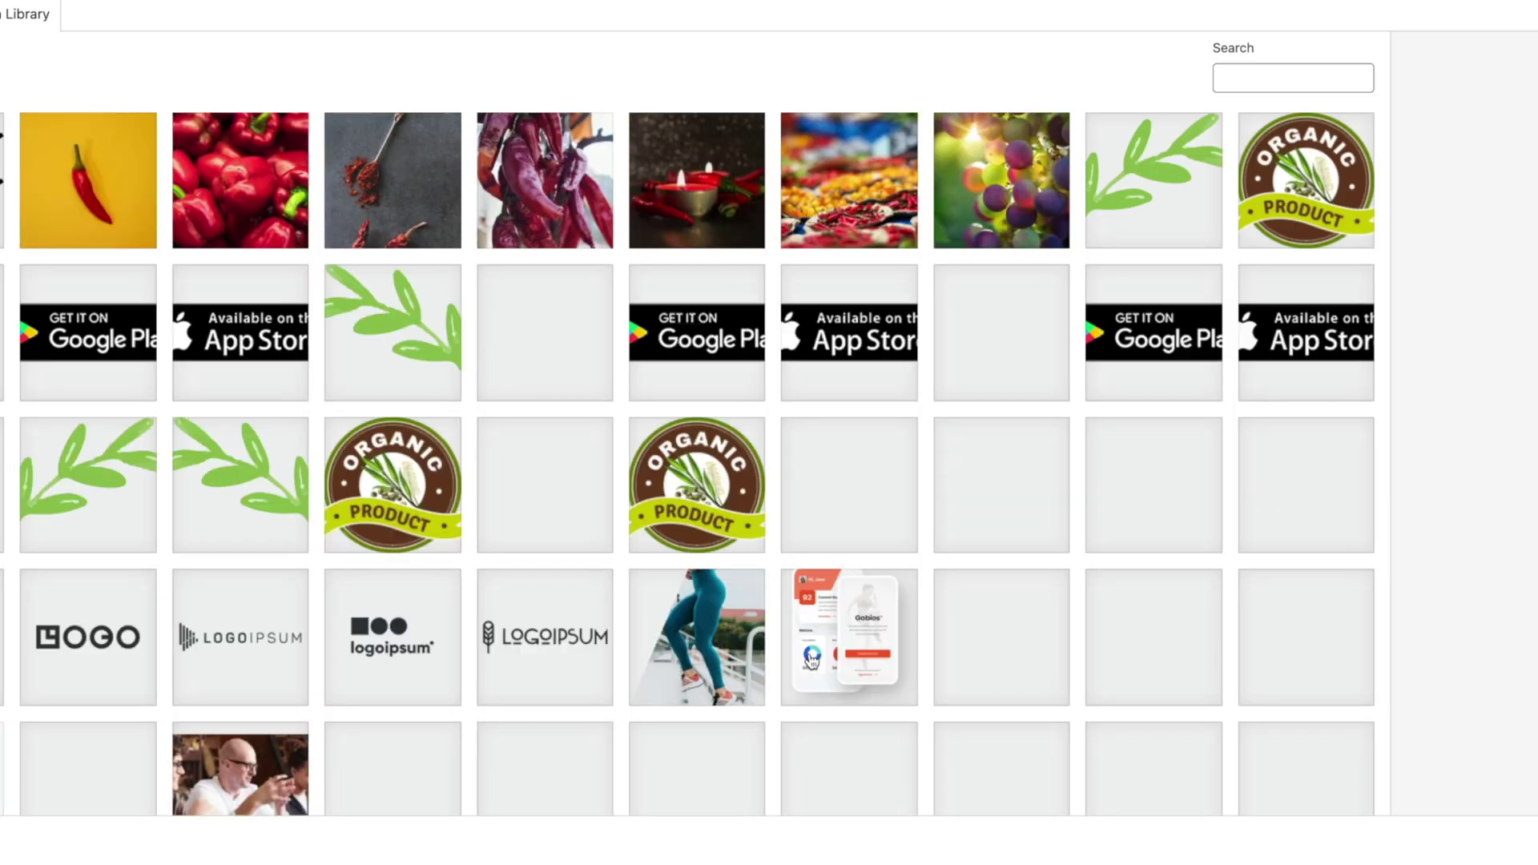
{"action": "left_click", "coordinate": [440, 464]}
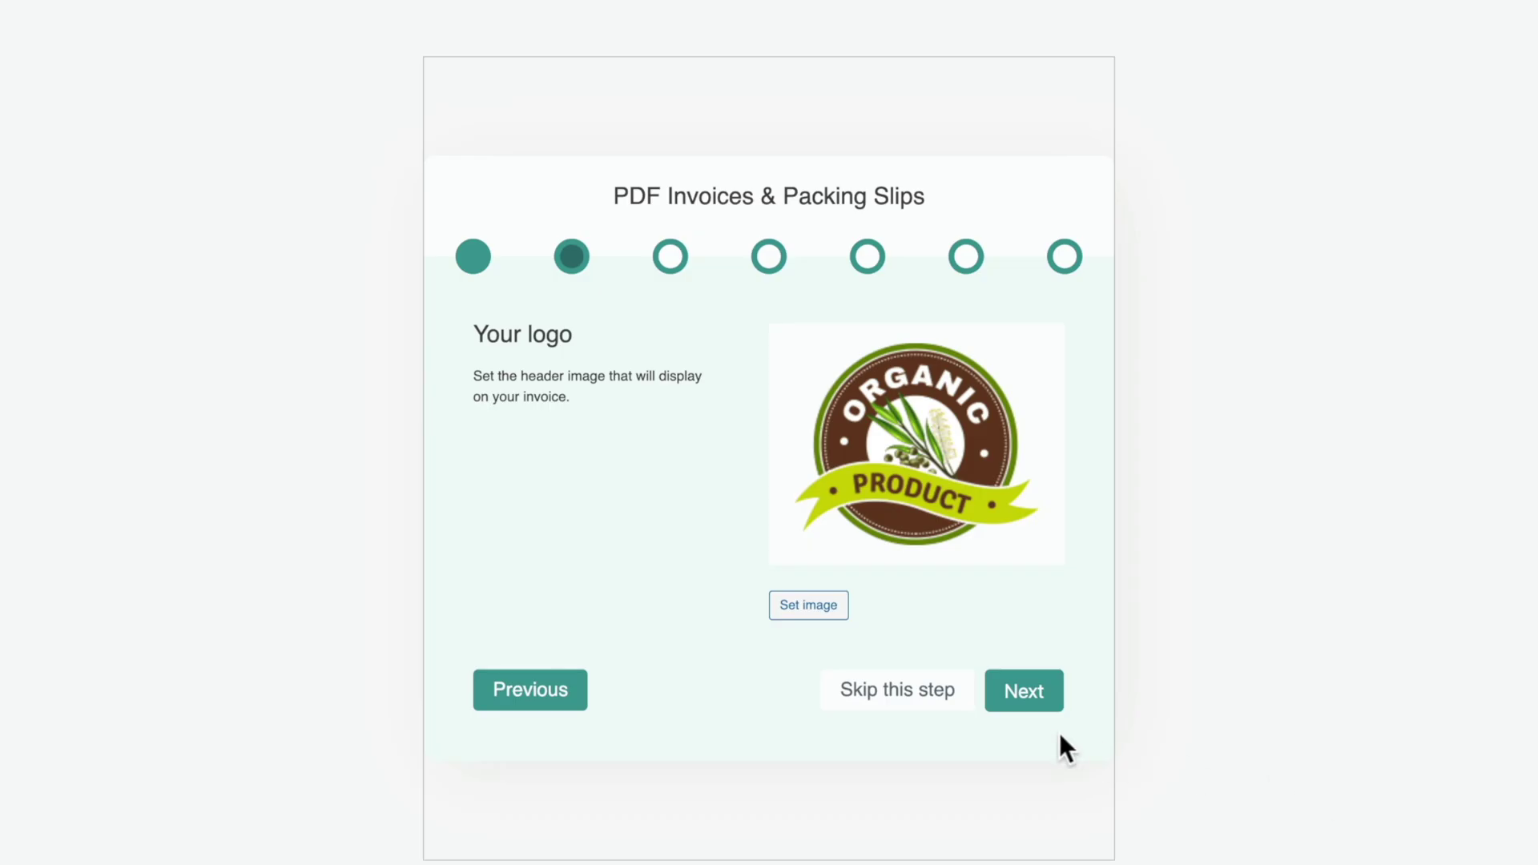
{"action": "left_click", "coordinate": [1025, 694]}
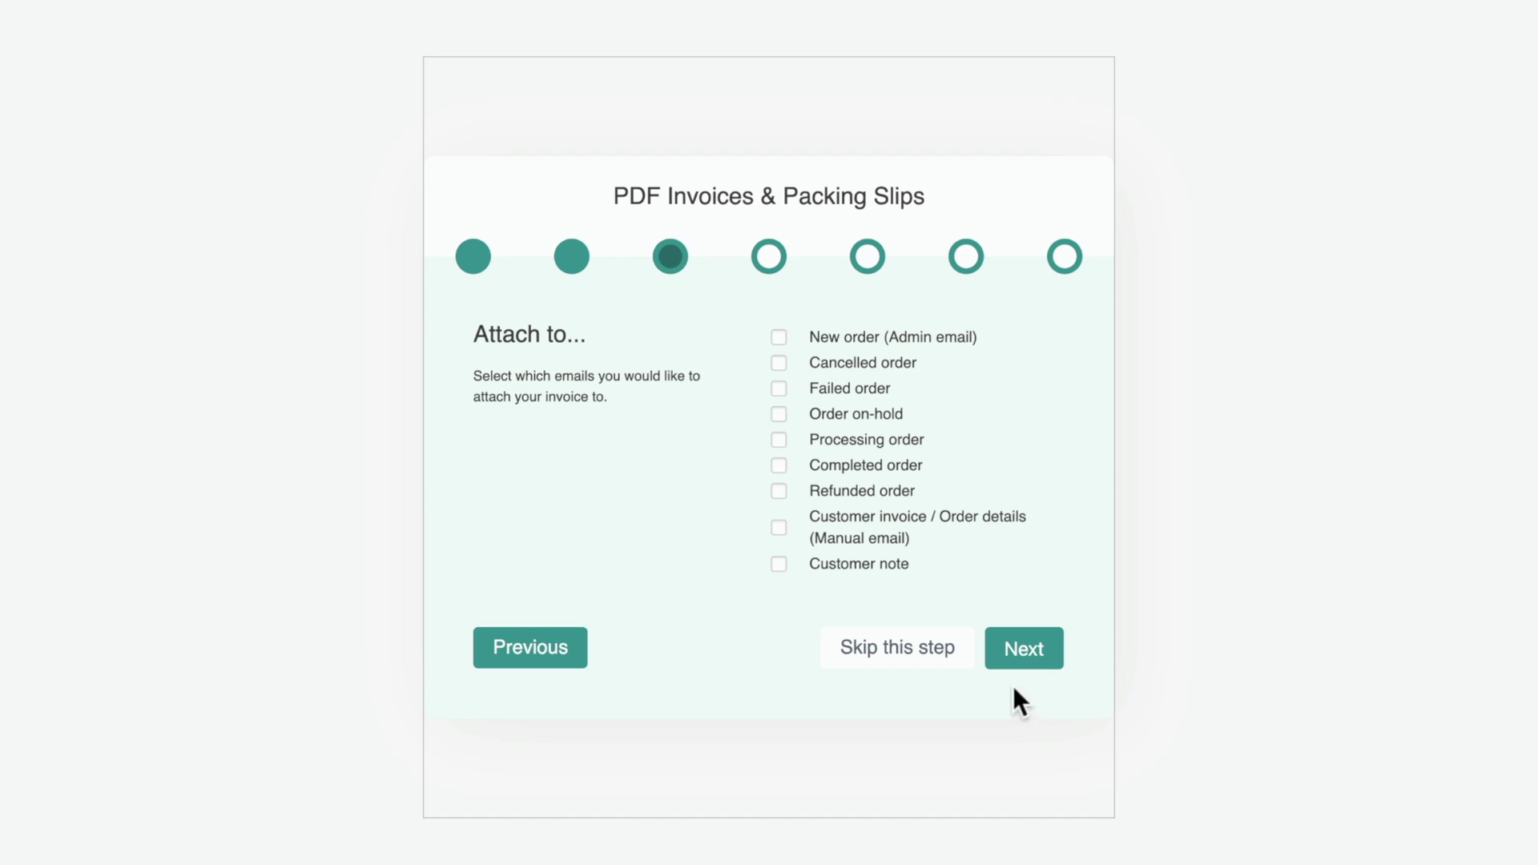
- Tick New order (Admin email), Completed order and Customer invoice / Order details (Manual email)
{"action": "left_click", "coordinate": [775, 339]}
{"action": "left_click", "coordinate": [777, 465]}
{"action": "left_click", "coordinate": [777, 526]}
- Show shipping address, email, phone number, invoice date and invoice number on invoices
{"action": "left_click", "coordinate": [1029, 647]}
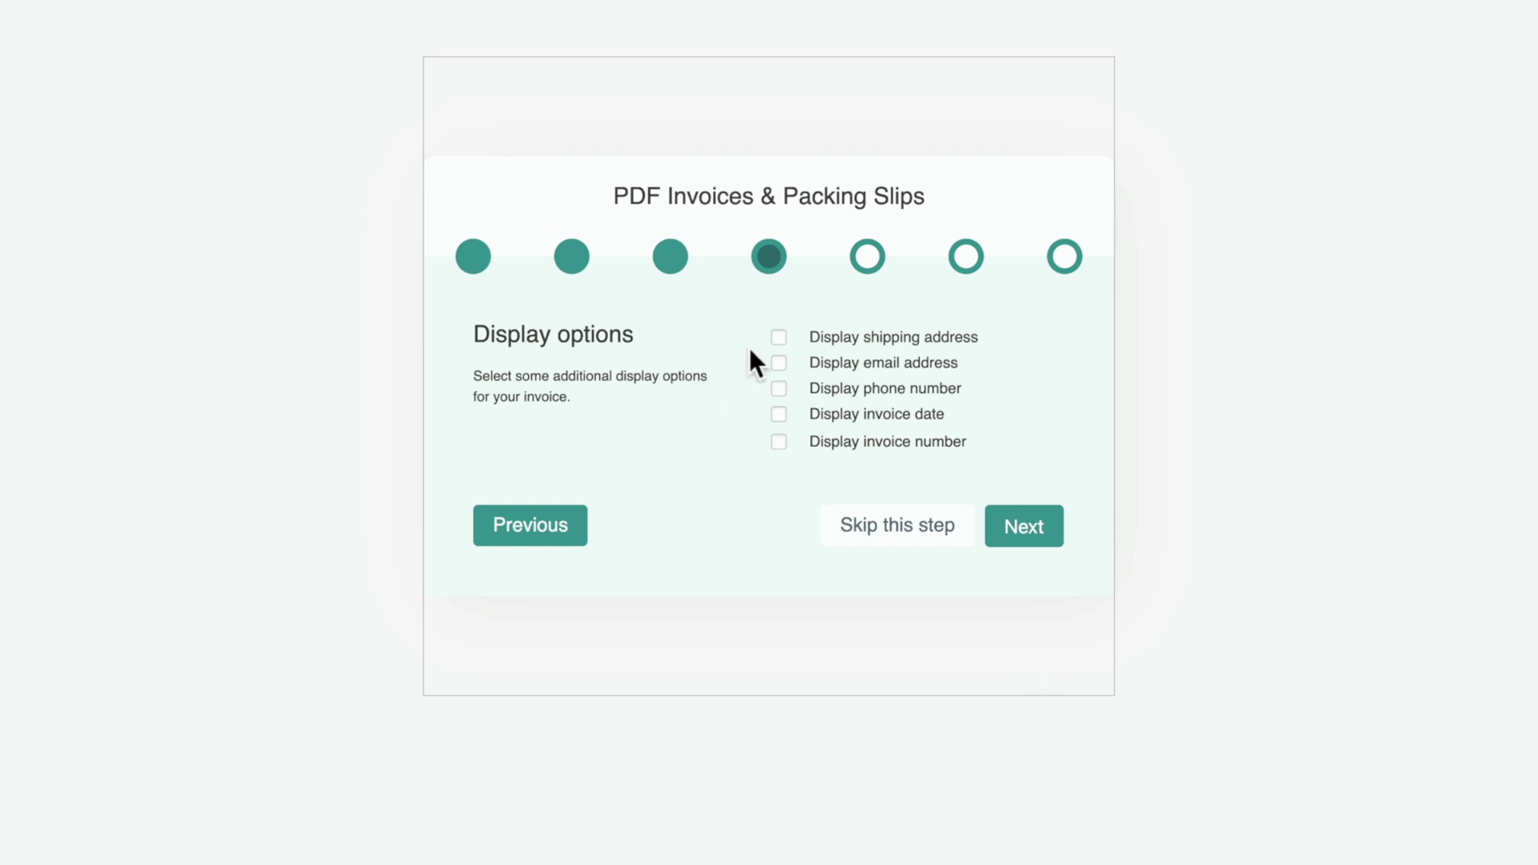
{"action": "left_click", "coordinate": [779, 337]}
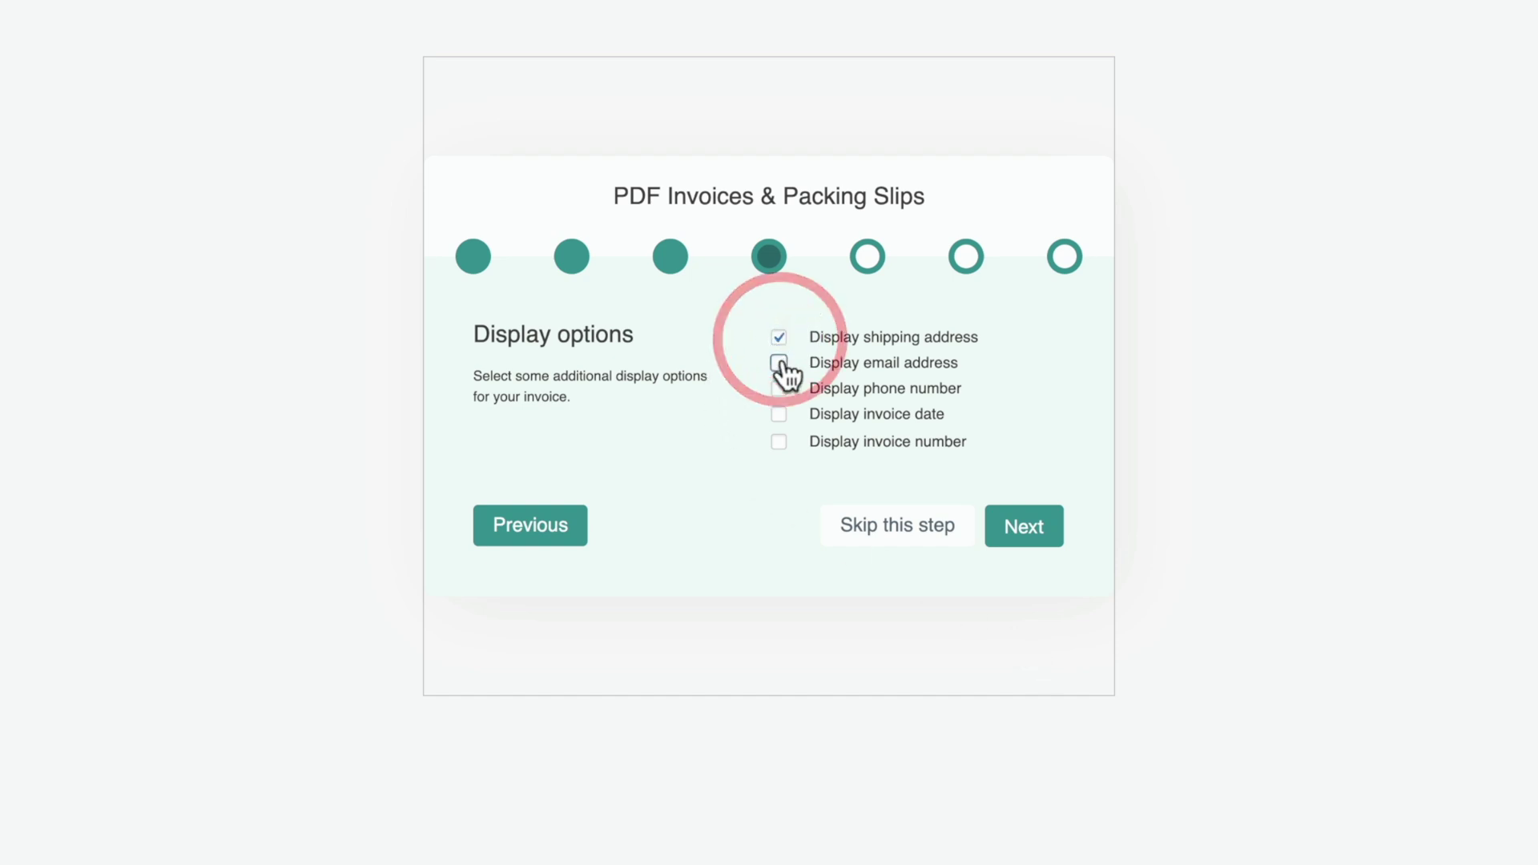
{"action": "left_click", "coordinate": [779, 364]}
{"action": "left_click", "coordinate": [778, 388]}
{"action": "left_click", "coordinate": [779, 414]}
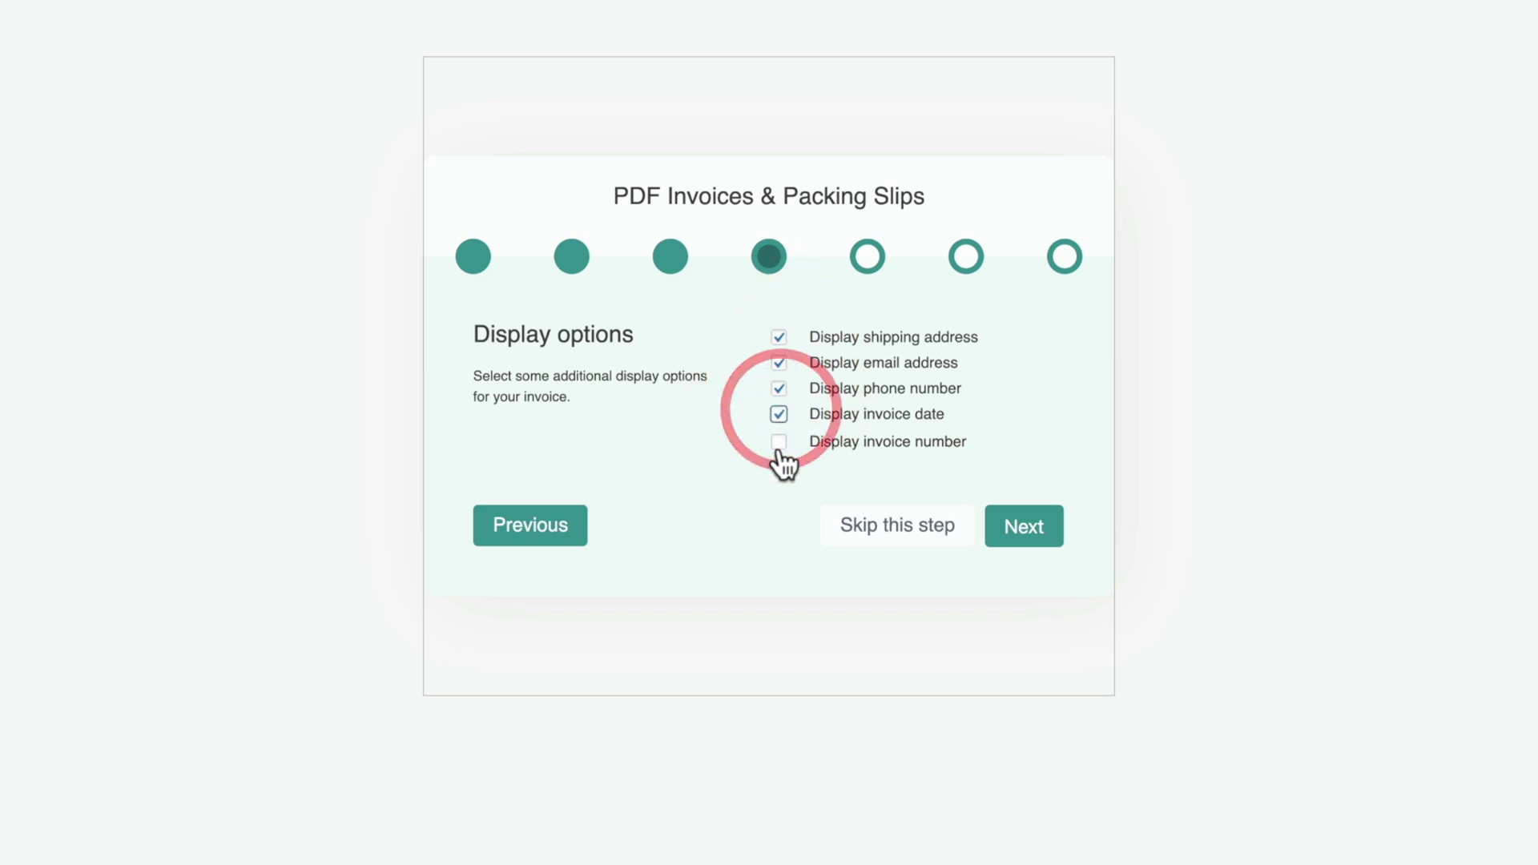
{"action": "left_click", "coordinate": [779, 441]}
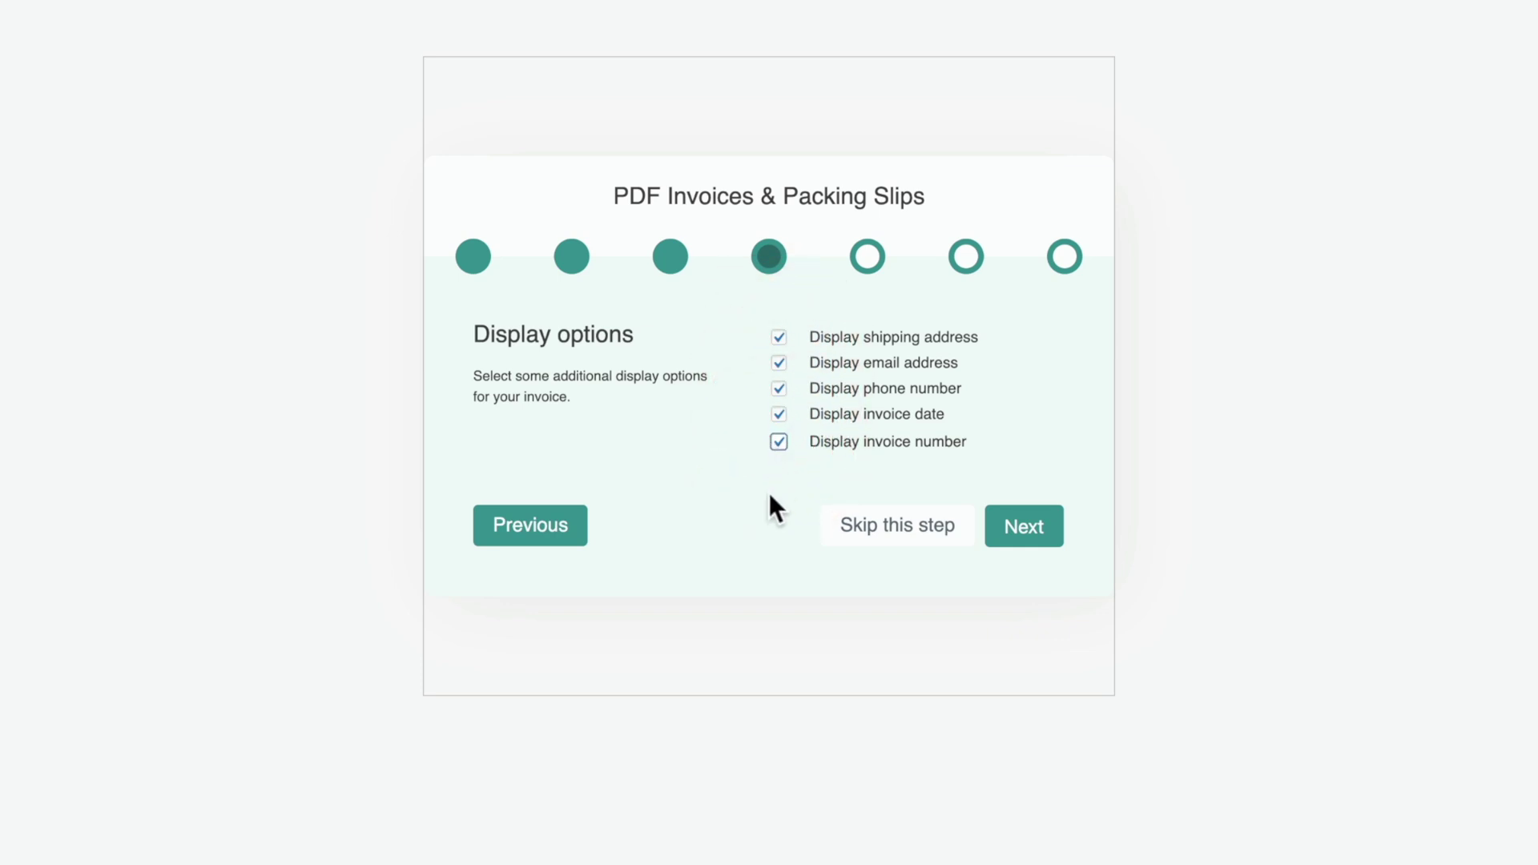
{"action": "left_click", "coordinate": [1024, 538]}
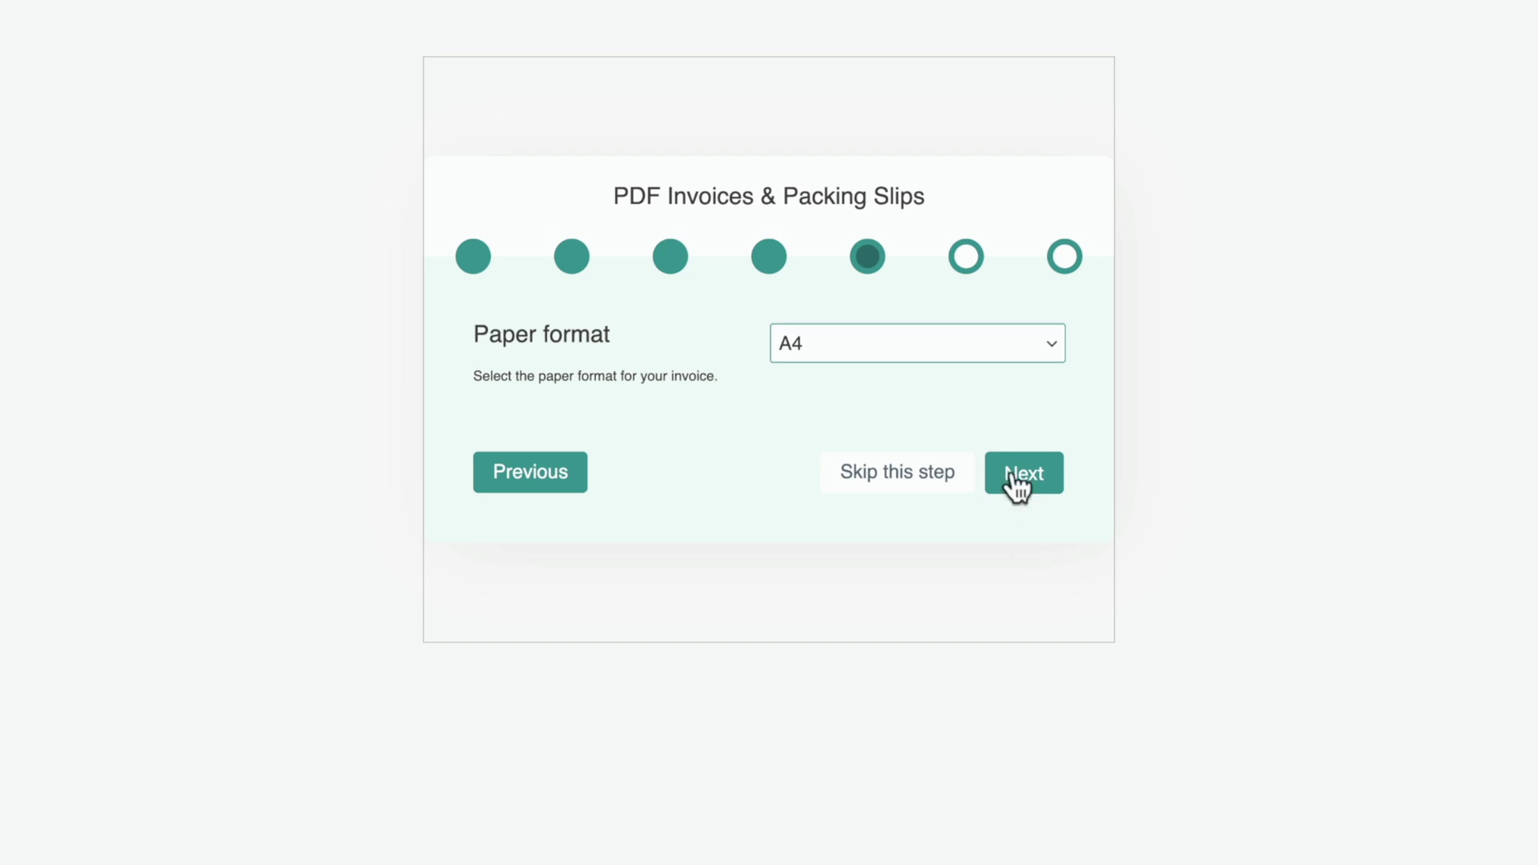
- Leave the invoice paper format set to A4
{"action": "left_click", "coordinate": [1013, 362]}
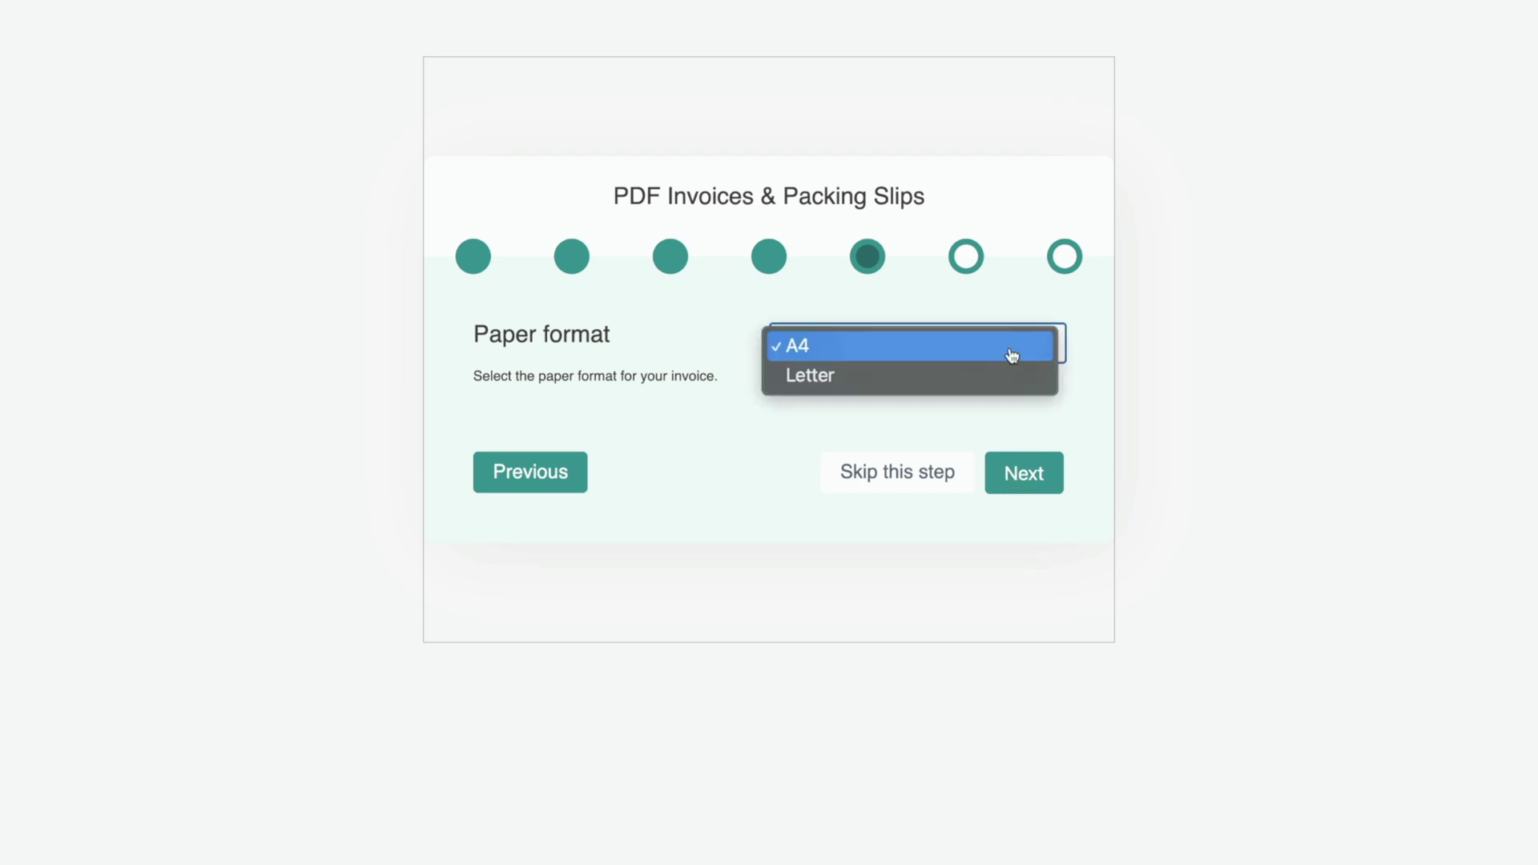
{"action": "left_click", "coordinate": [938, 351]}
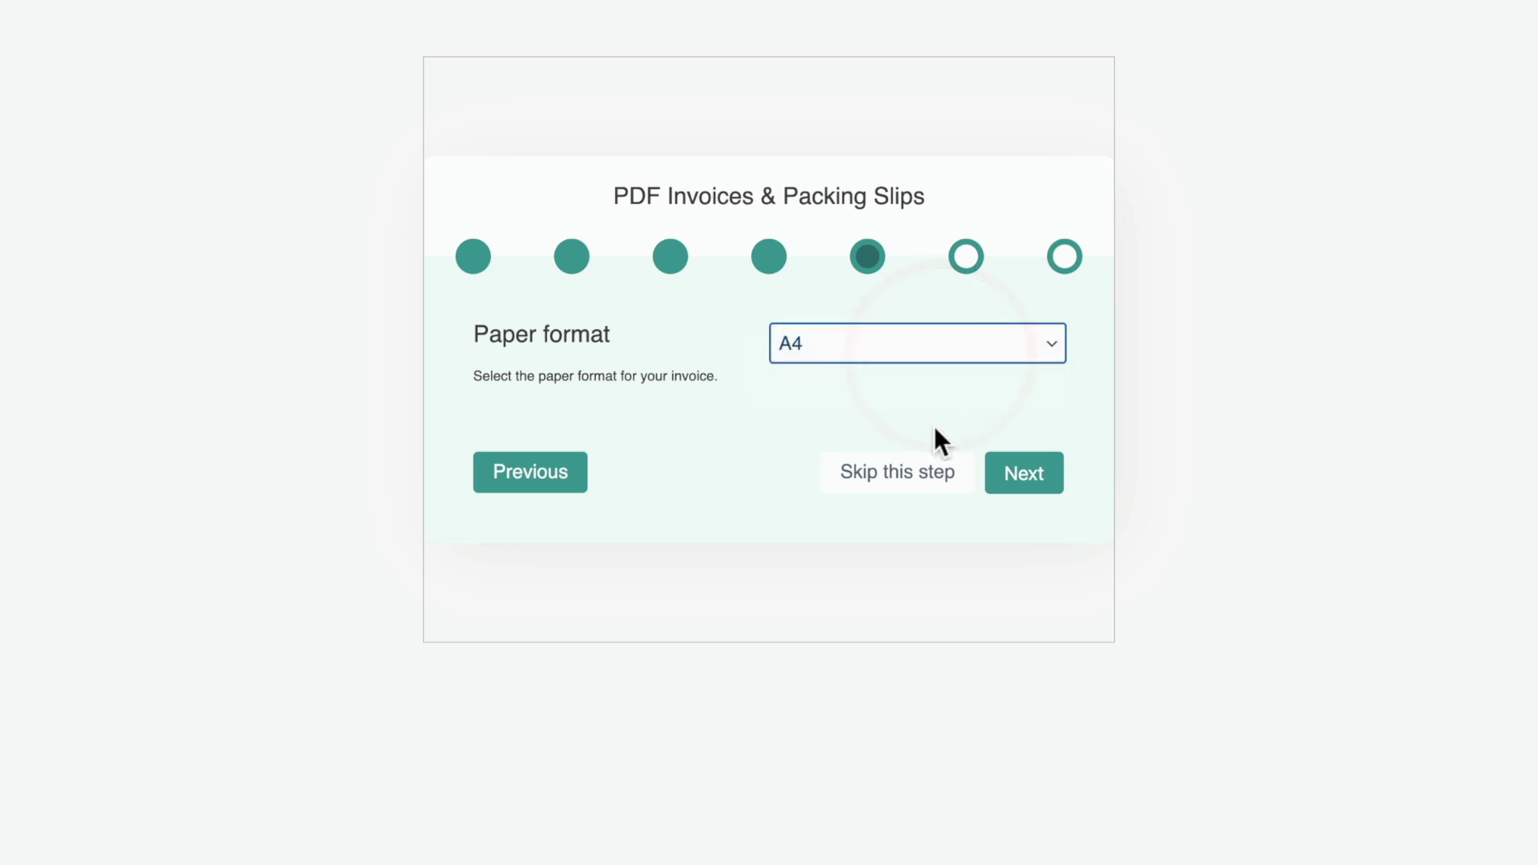
{"action": "left_click", "coordinate": [1026, 478]}
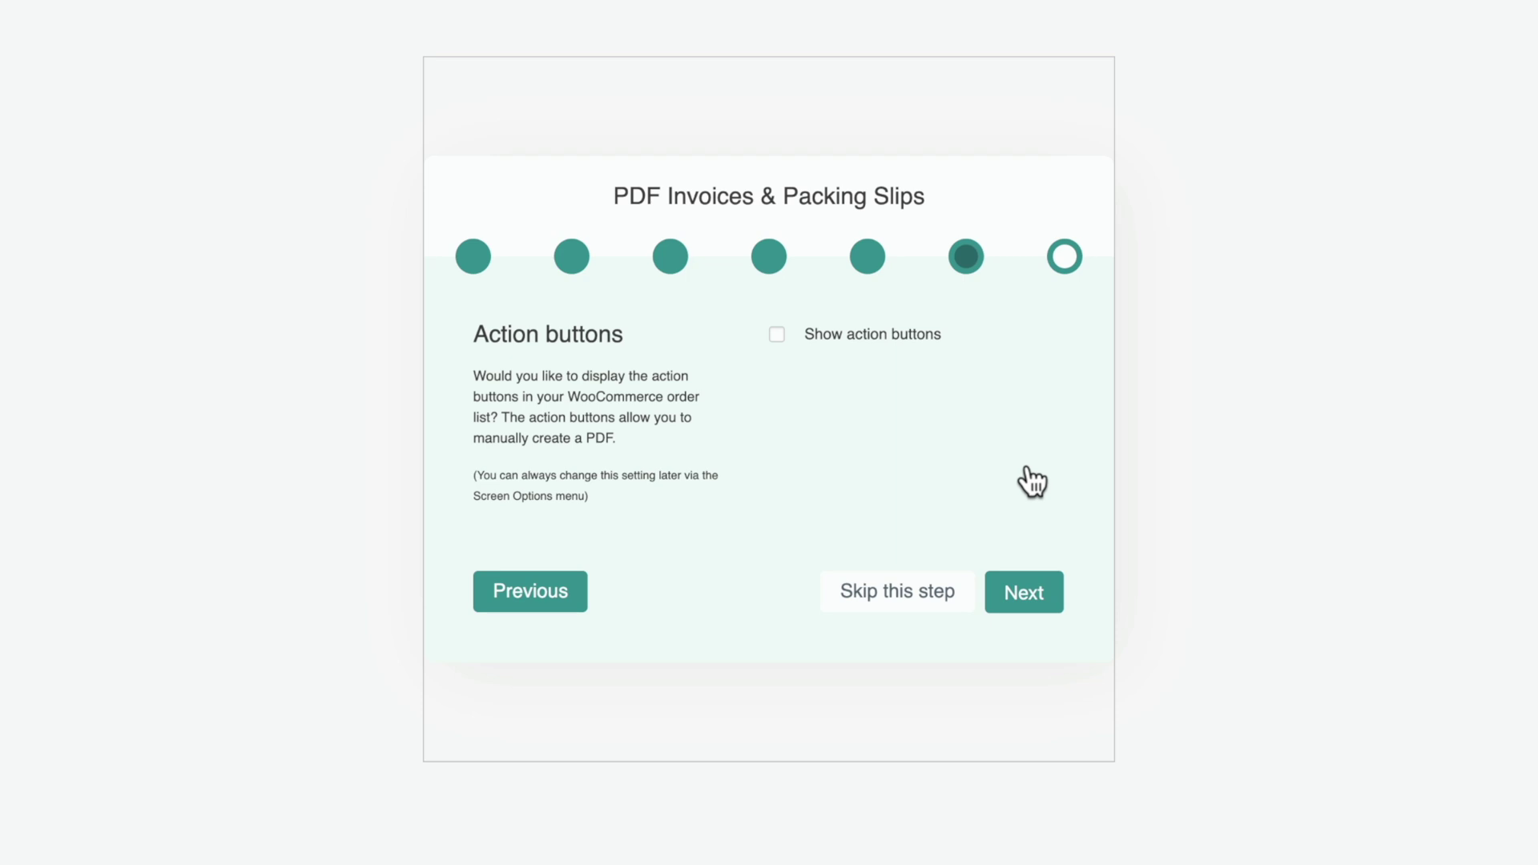
- Enable Show action buttons so PDF buttons appear in the order list
{"action": "left_click", "coordinate": [777, 334]}
{"action": "left_click", "coordinate": [1032, 592]}
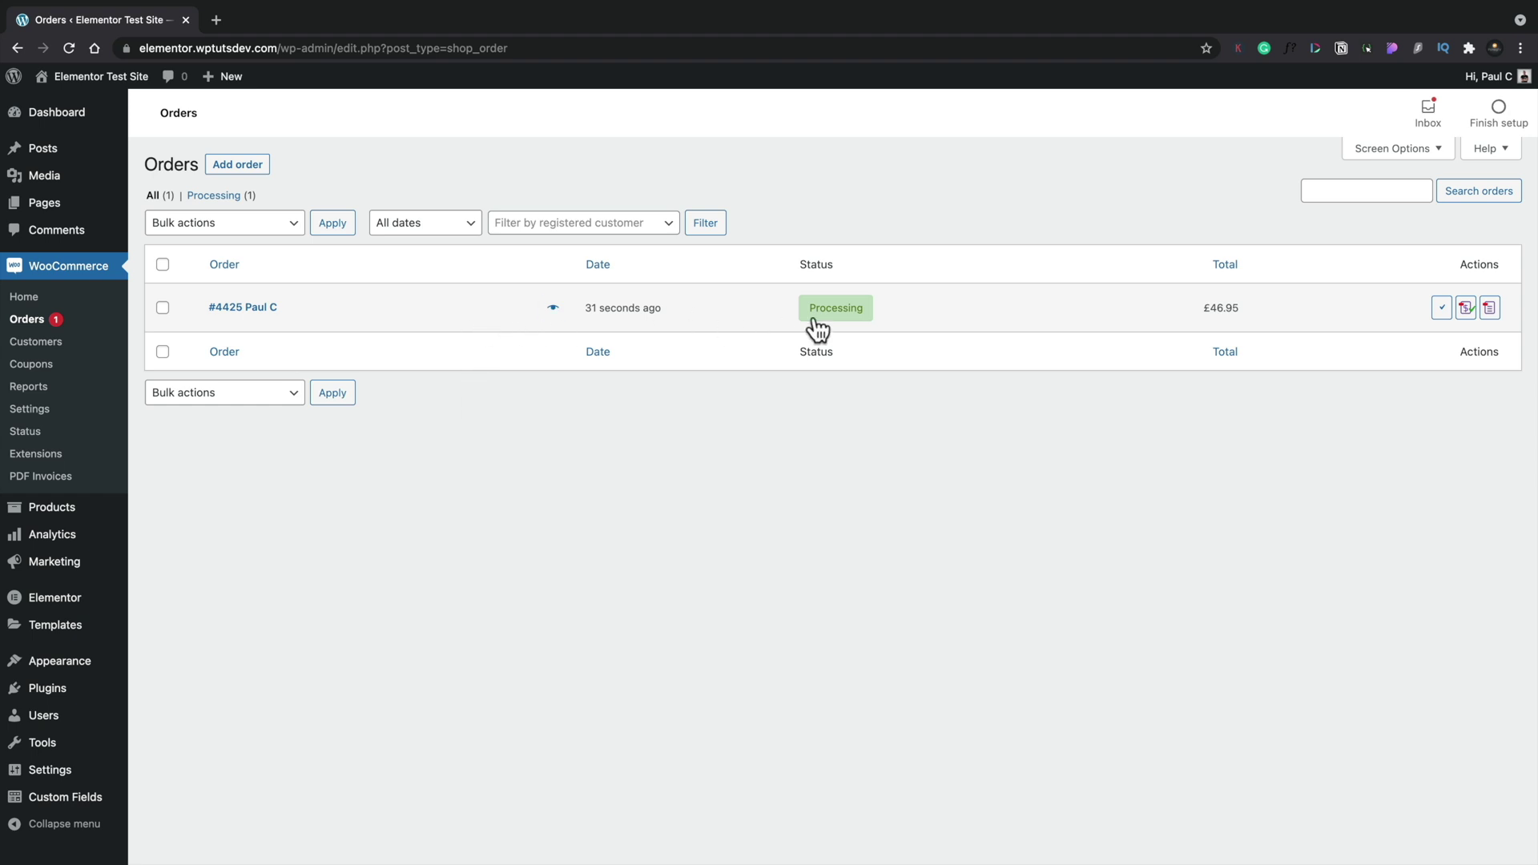
- Inspect the processing £46.95 order's status and PDF Invoice action in the Orders list
{"action": "mouse_move", "coordinate": [817, 328]}
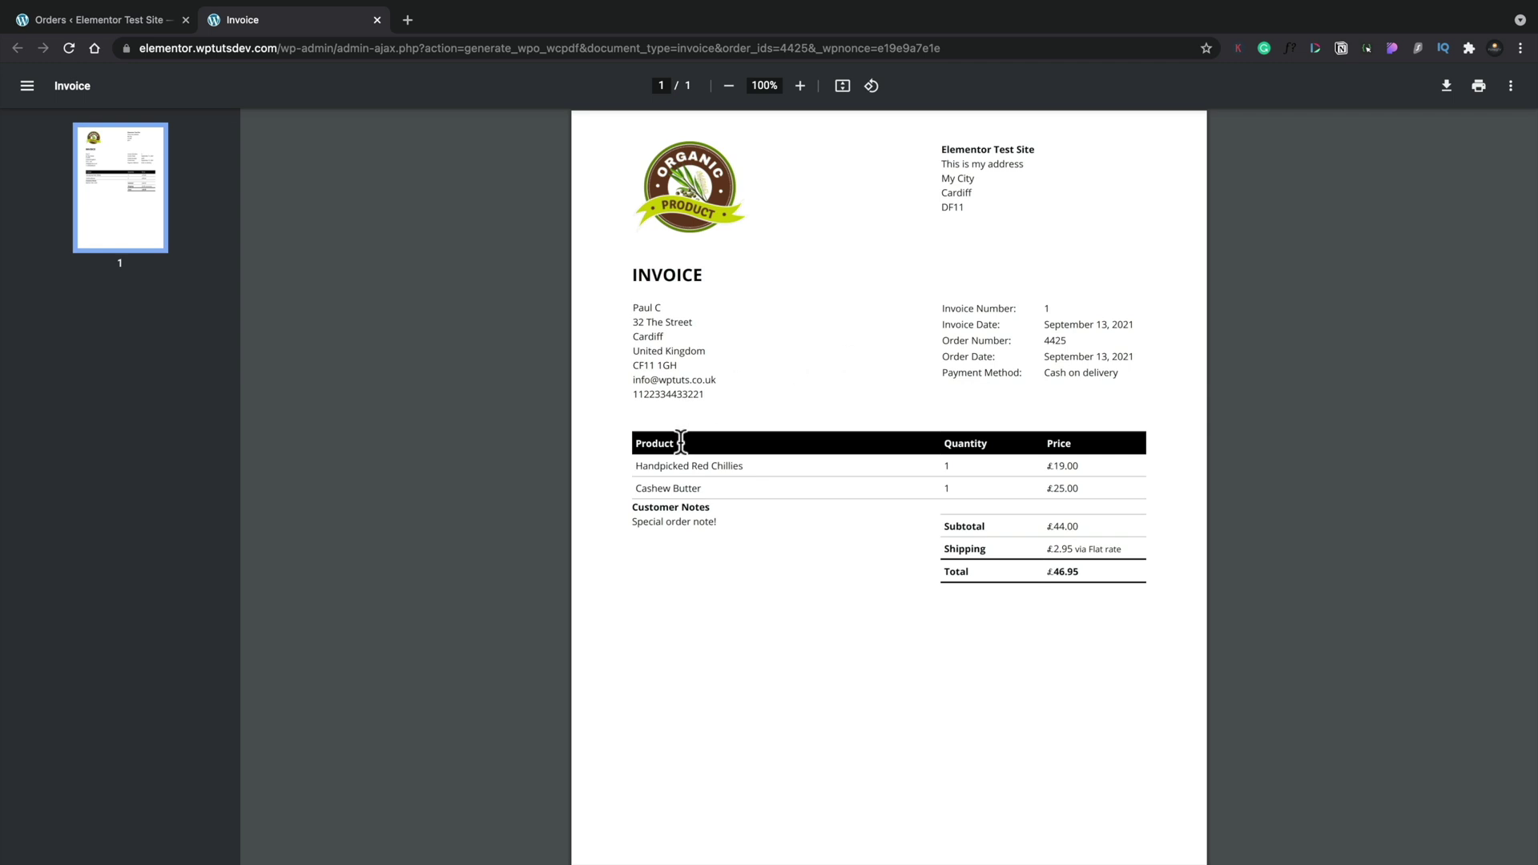
- Close the invoice tab after checking the Organic Product logo and shop address
{"action": "left_click", "coordinate": [378, 20]}
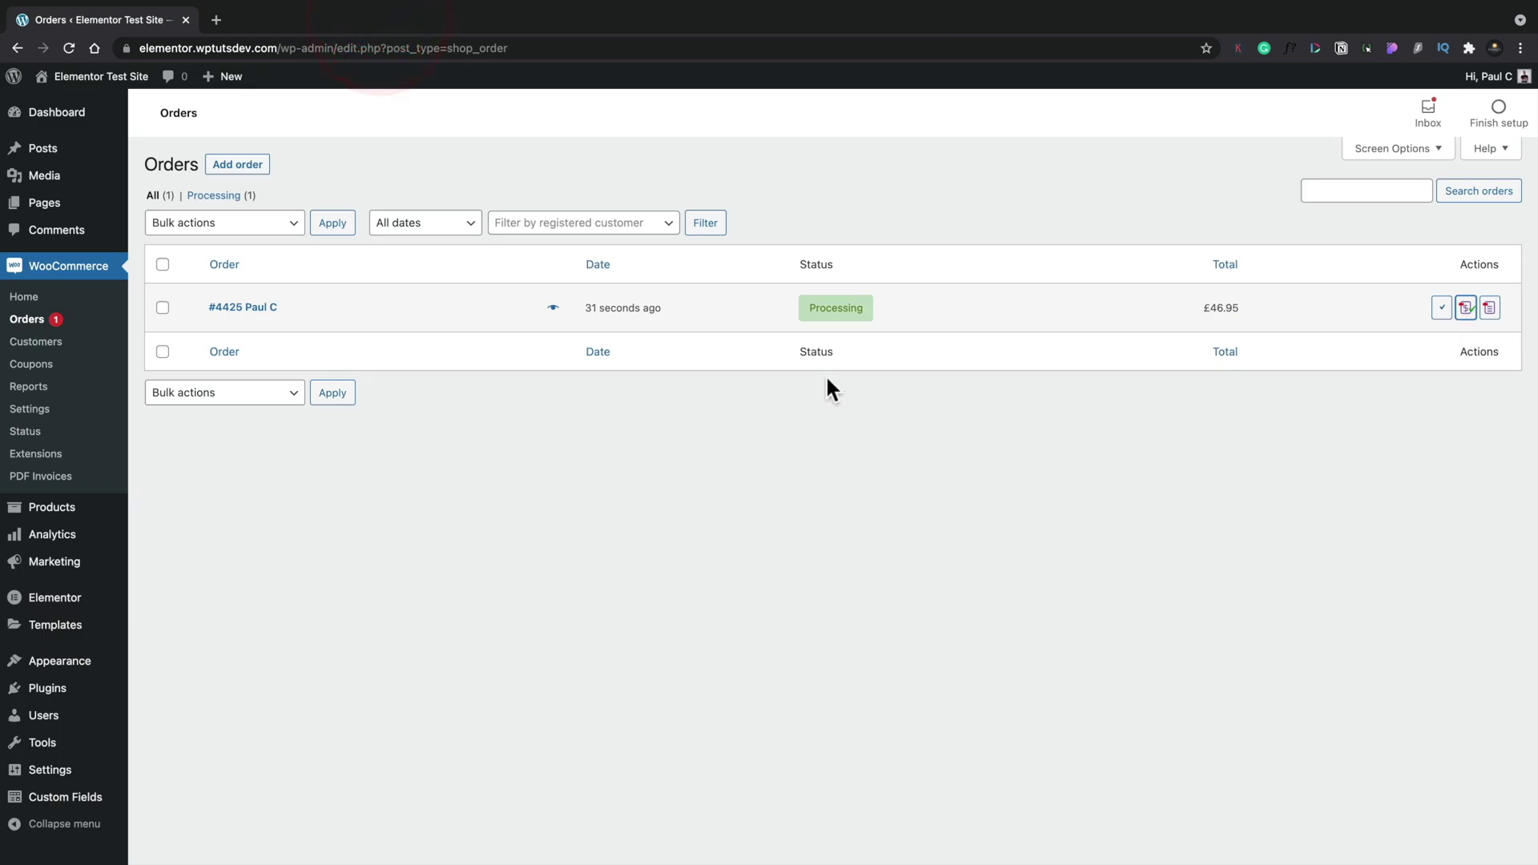
- View order #4425's packing slip listing Handpicked Red Chillies and Cashew Butter, then close it
{"action": "left_click", "coordinate": [1489, 307]}
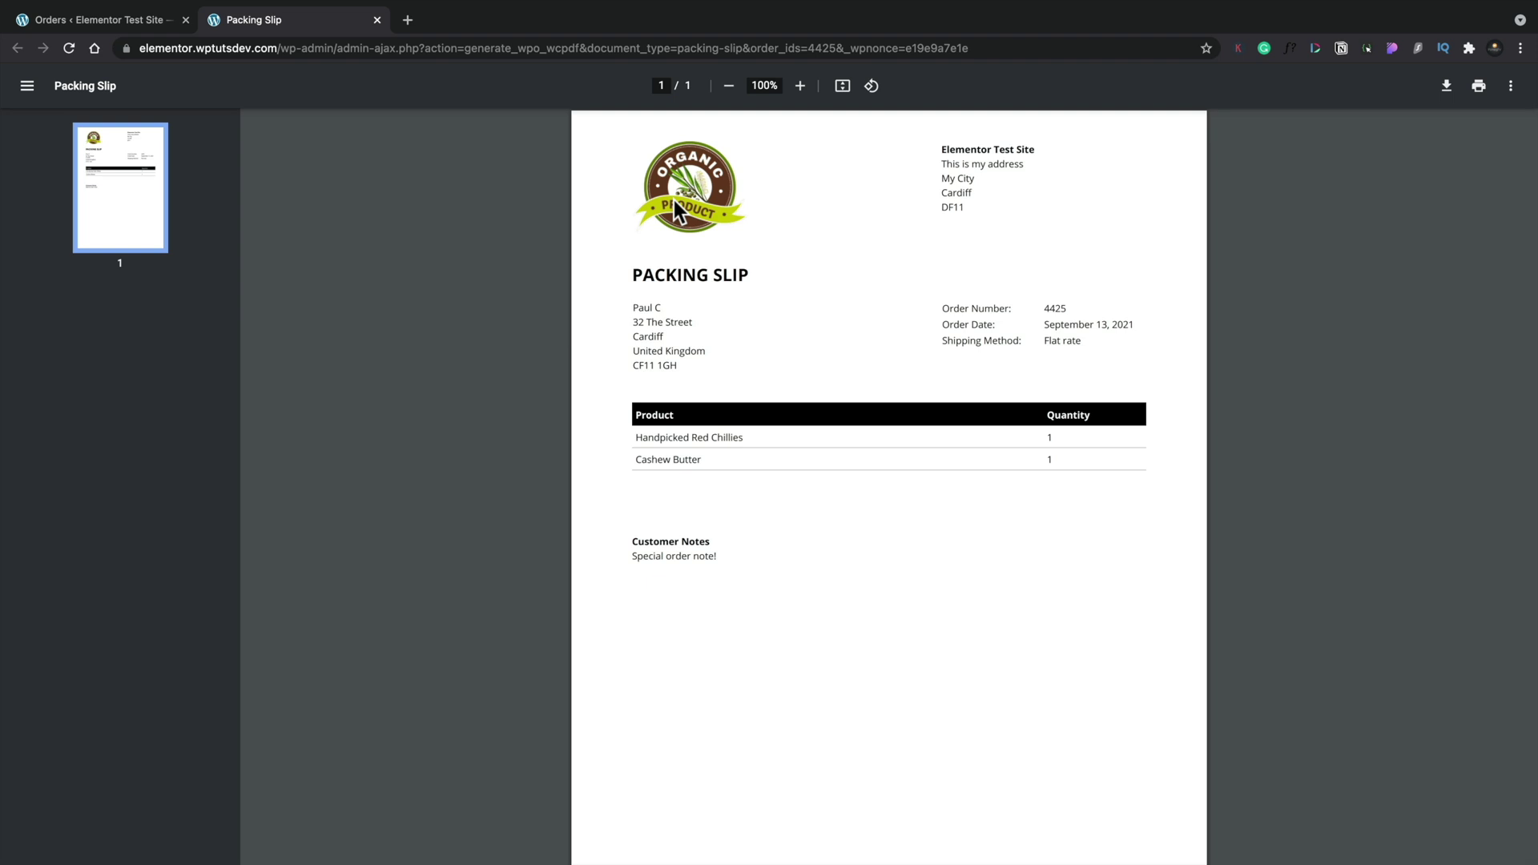
{"action": "left_click", "coordinate": [378, 20]}
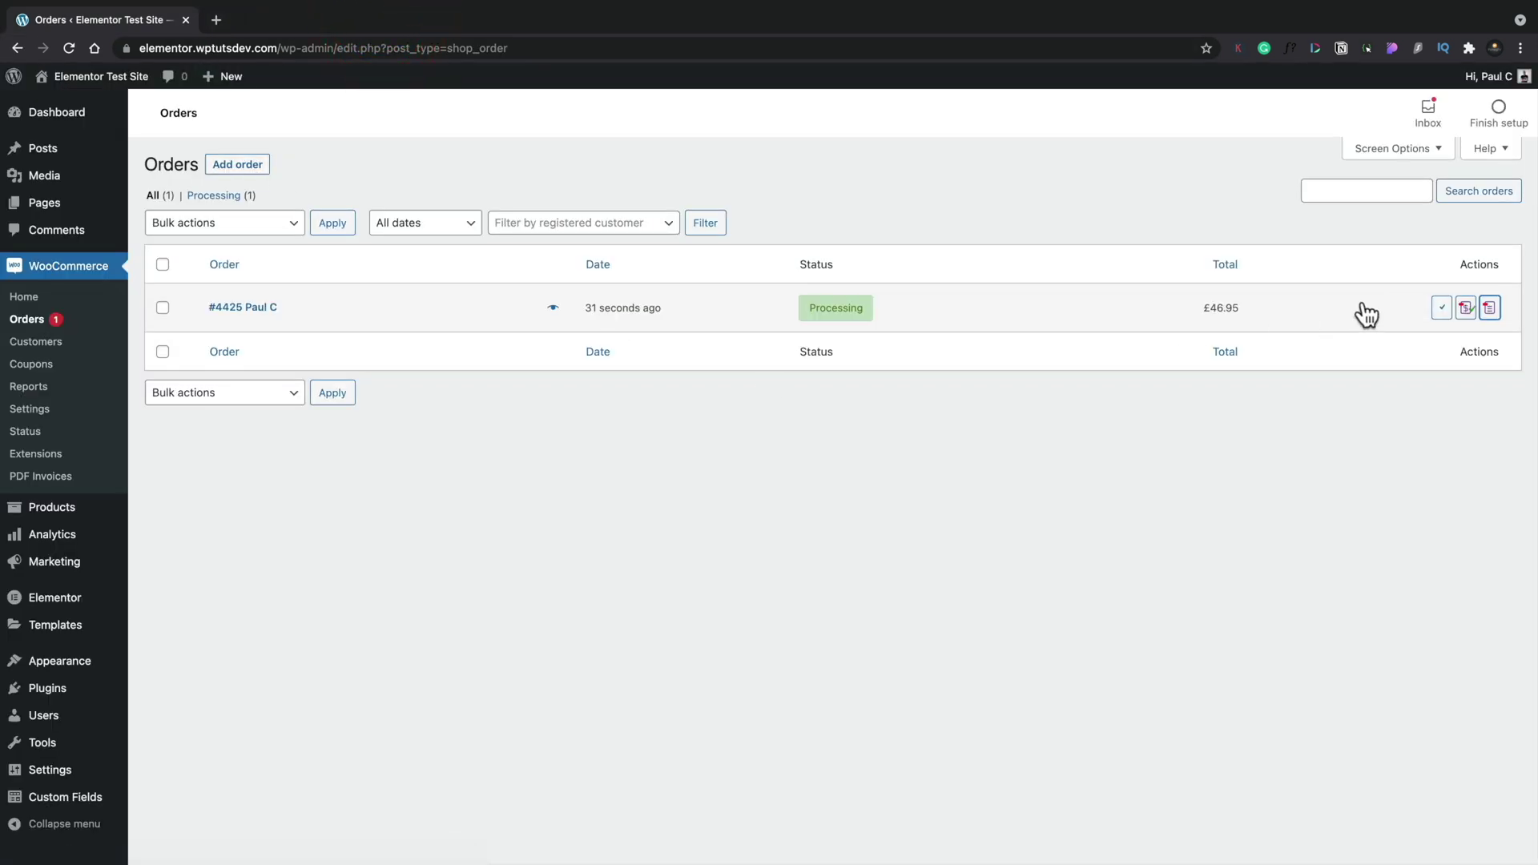
- Mark order #4425 as Completed from the orders list
{"action": "left_click", "coordinate": [1441, 309]}
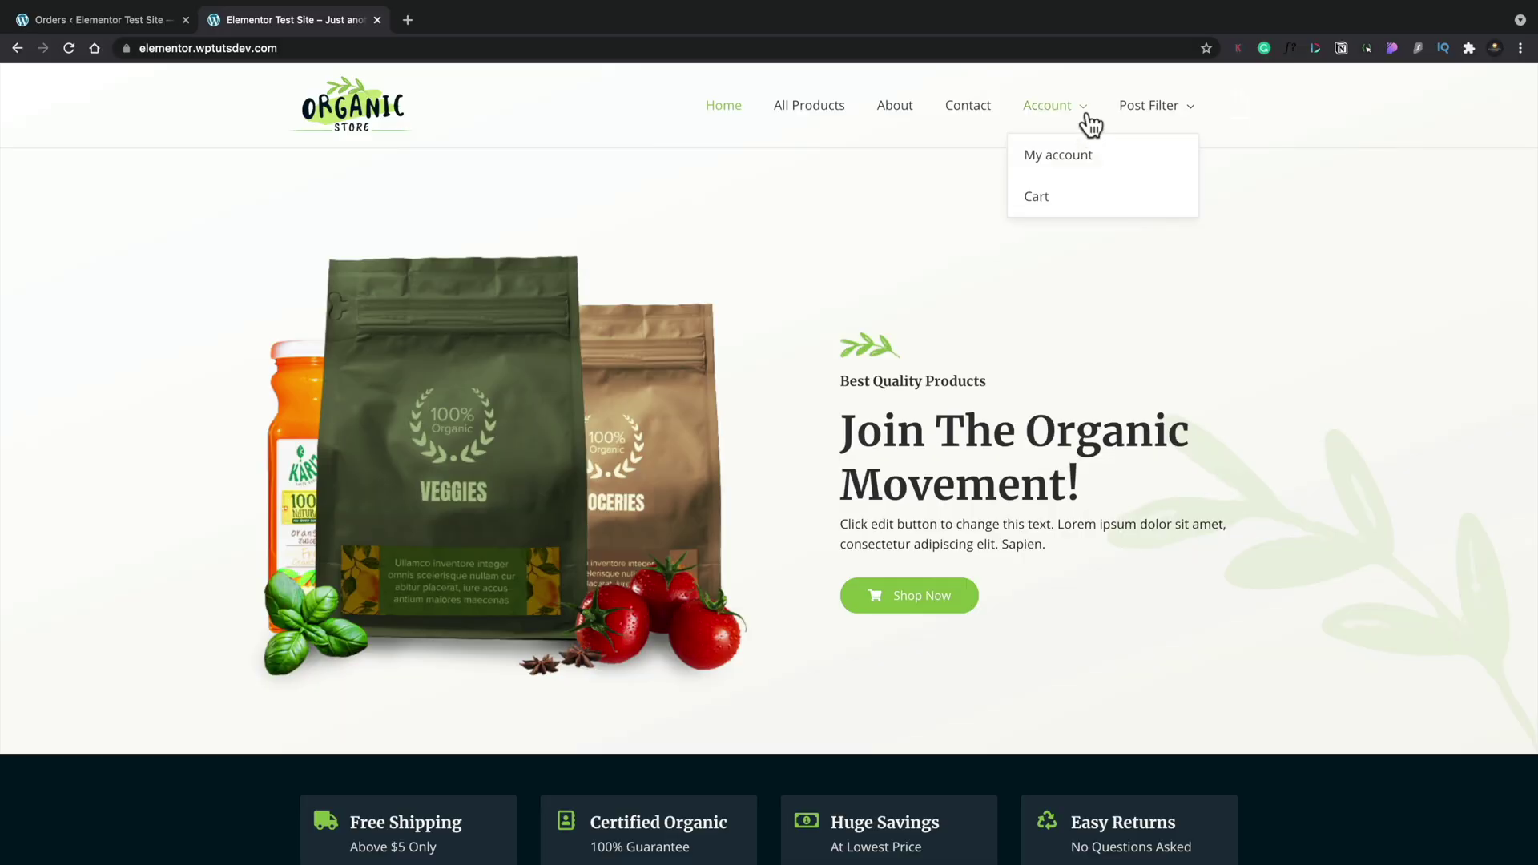
- View order #4425 in the storefront's My account Orders list
{"action": "left_click", "coordinate": [1065, 155]}
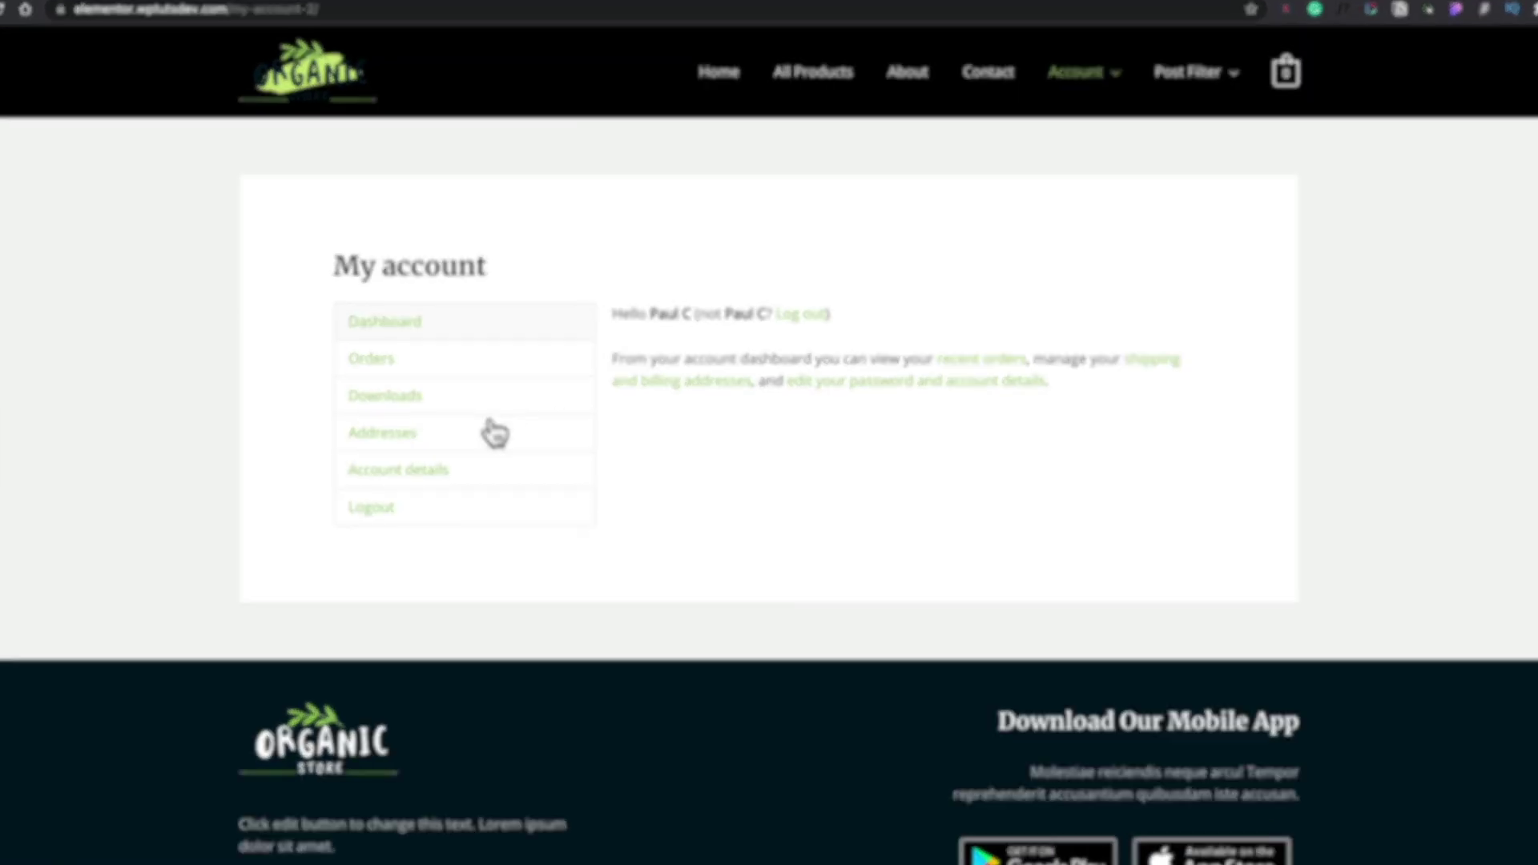
{"action": "left_click", "coordinate": [386, 364]}
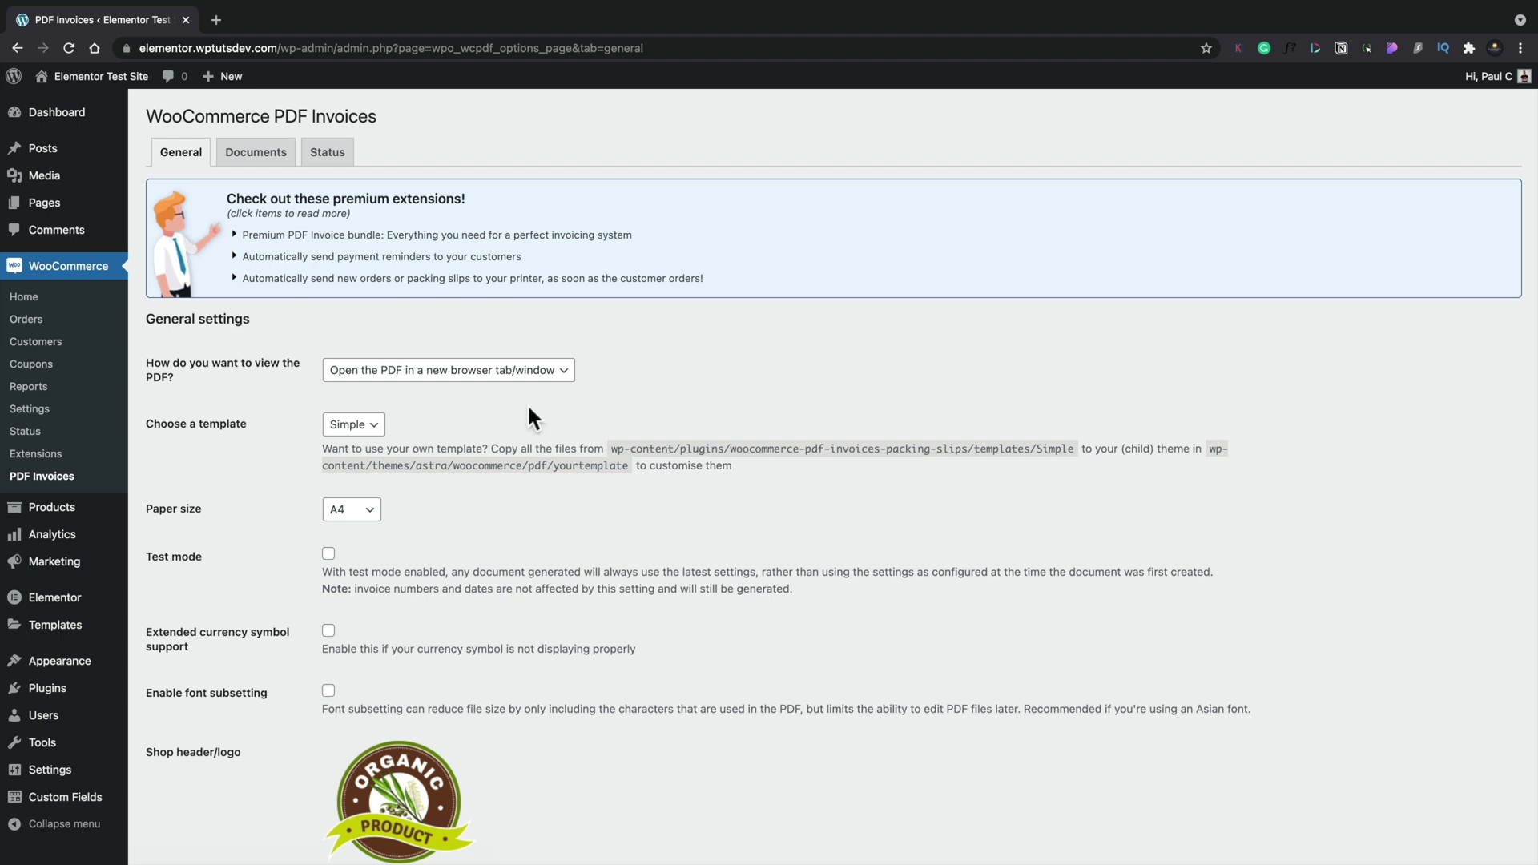
{"action": "left_click", "coordinate": [459, 373]}
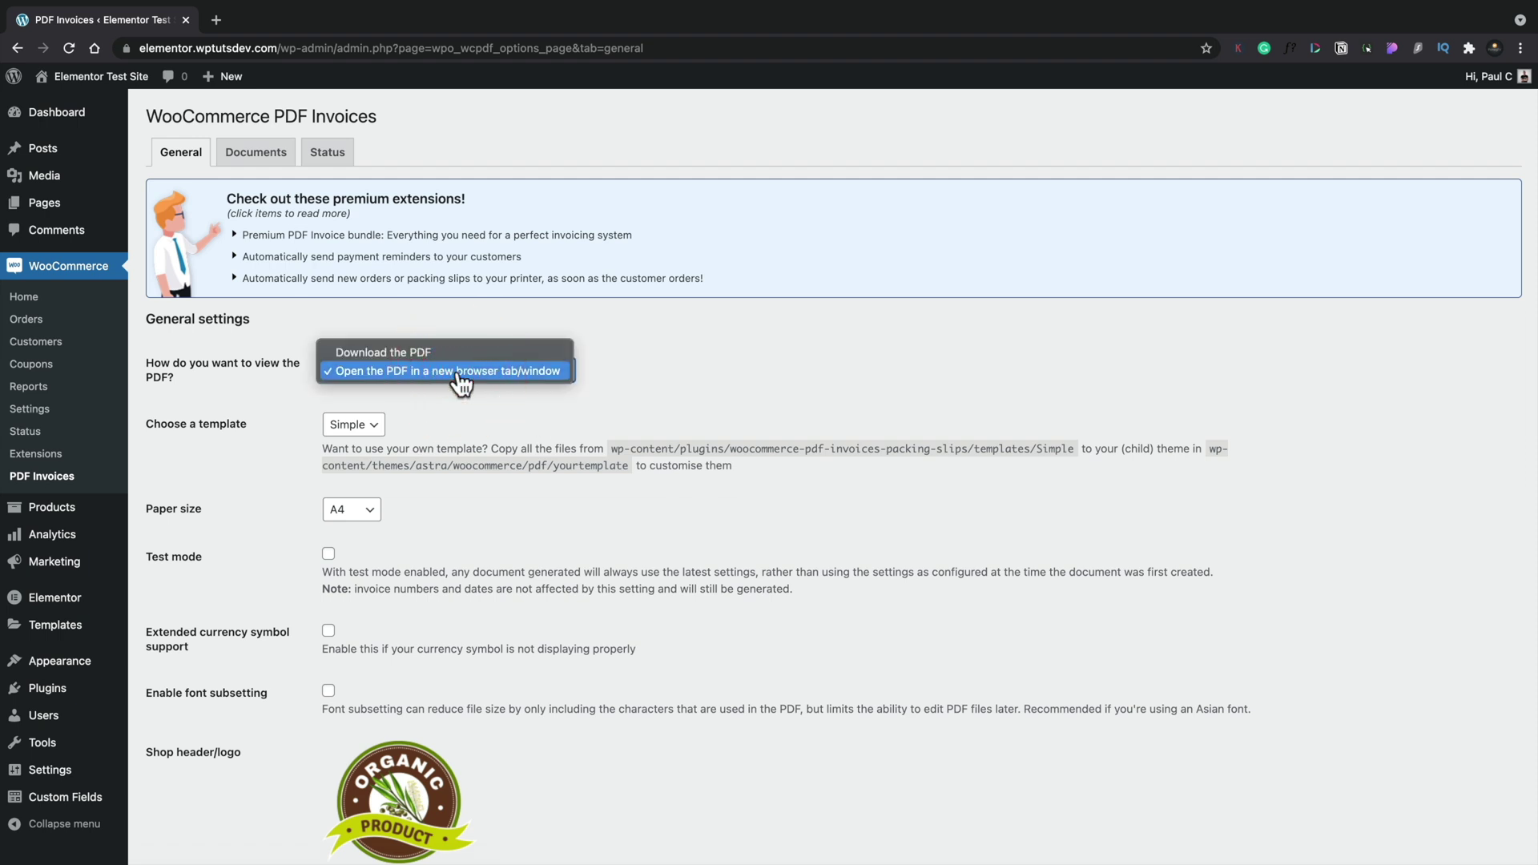
{"action": "left_click", "coordinate": [635, 385]}
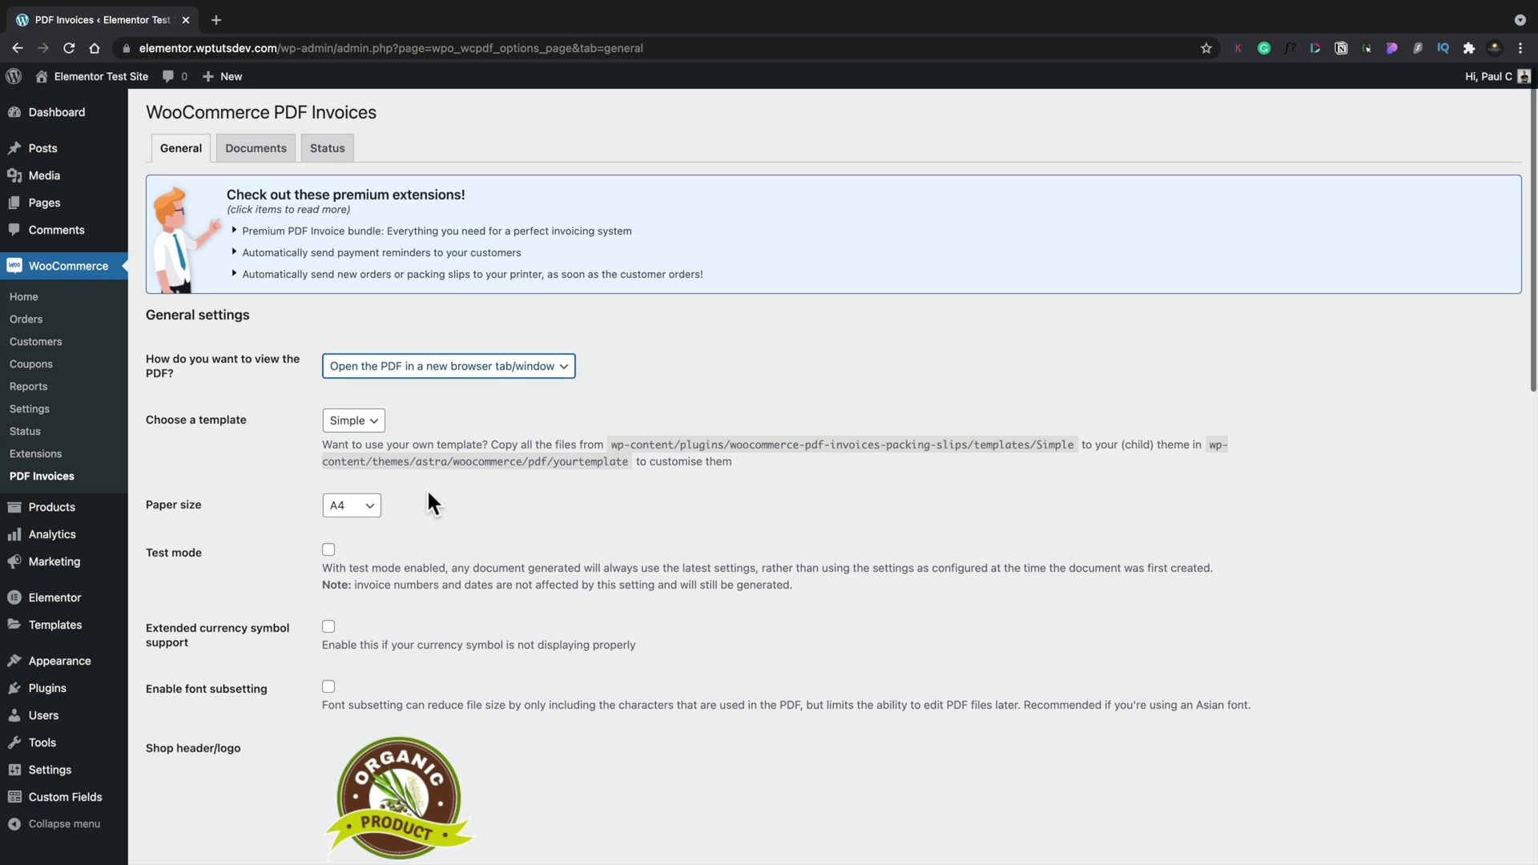
{"action": "scroll", "coordinate": [426, 488], "scroll_direction": "down", "scroll_amount": 3}
{"action": "left_click", "coordinate": [368, 404]}
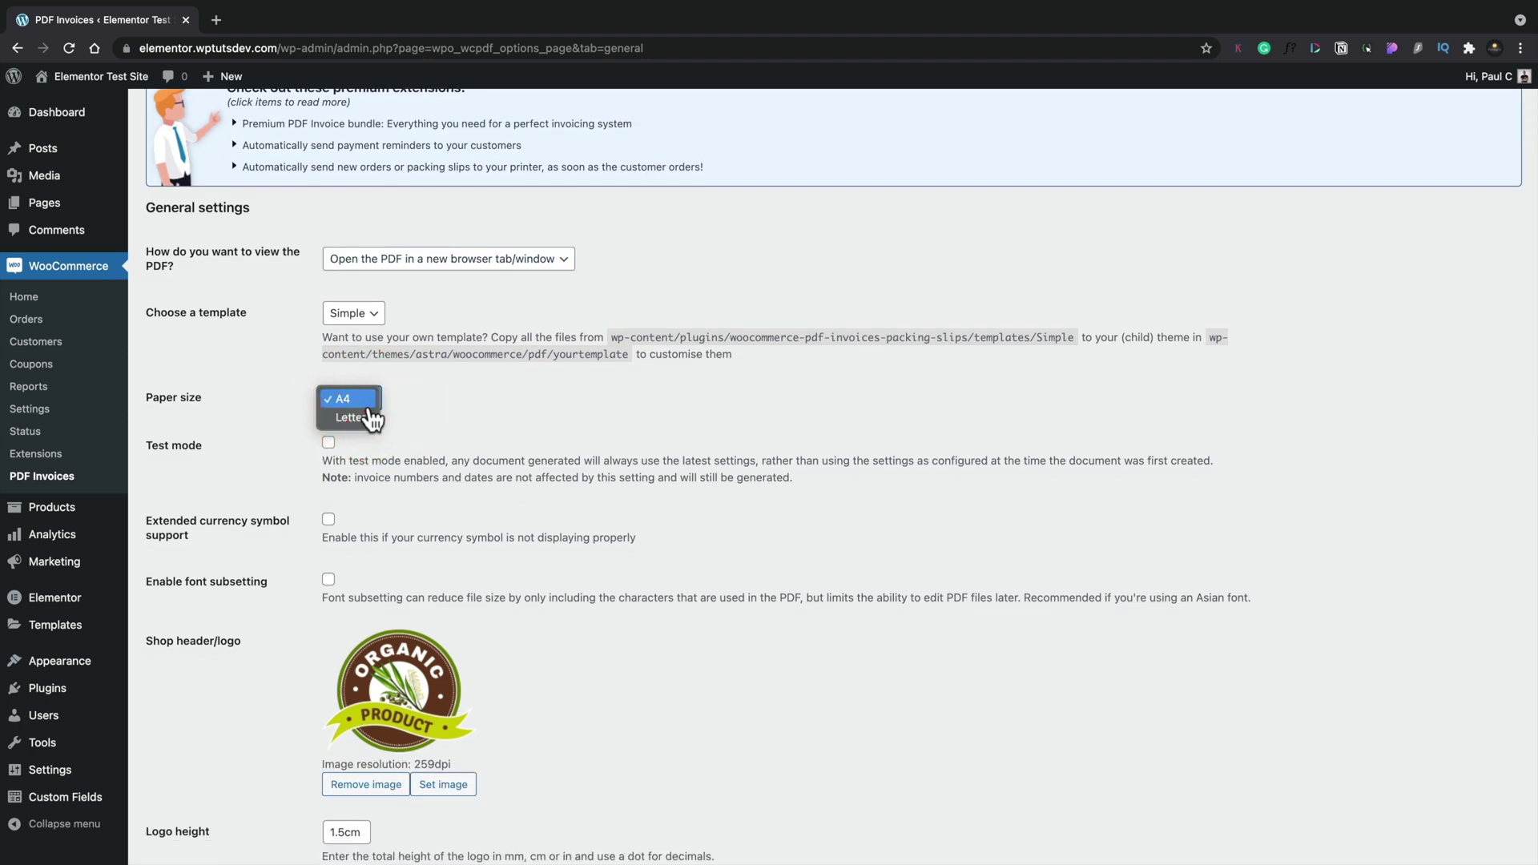
{"action": "left_click", "coordinate": [465, 404]}
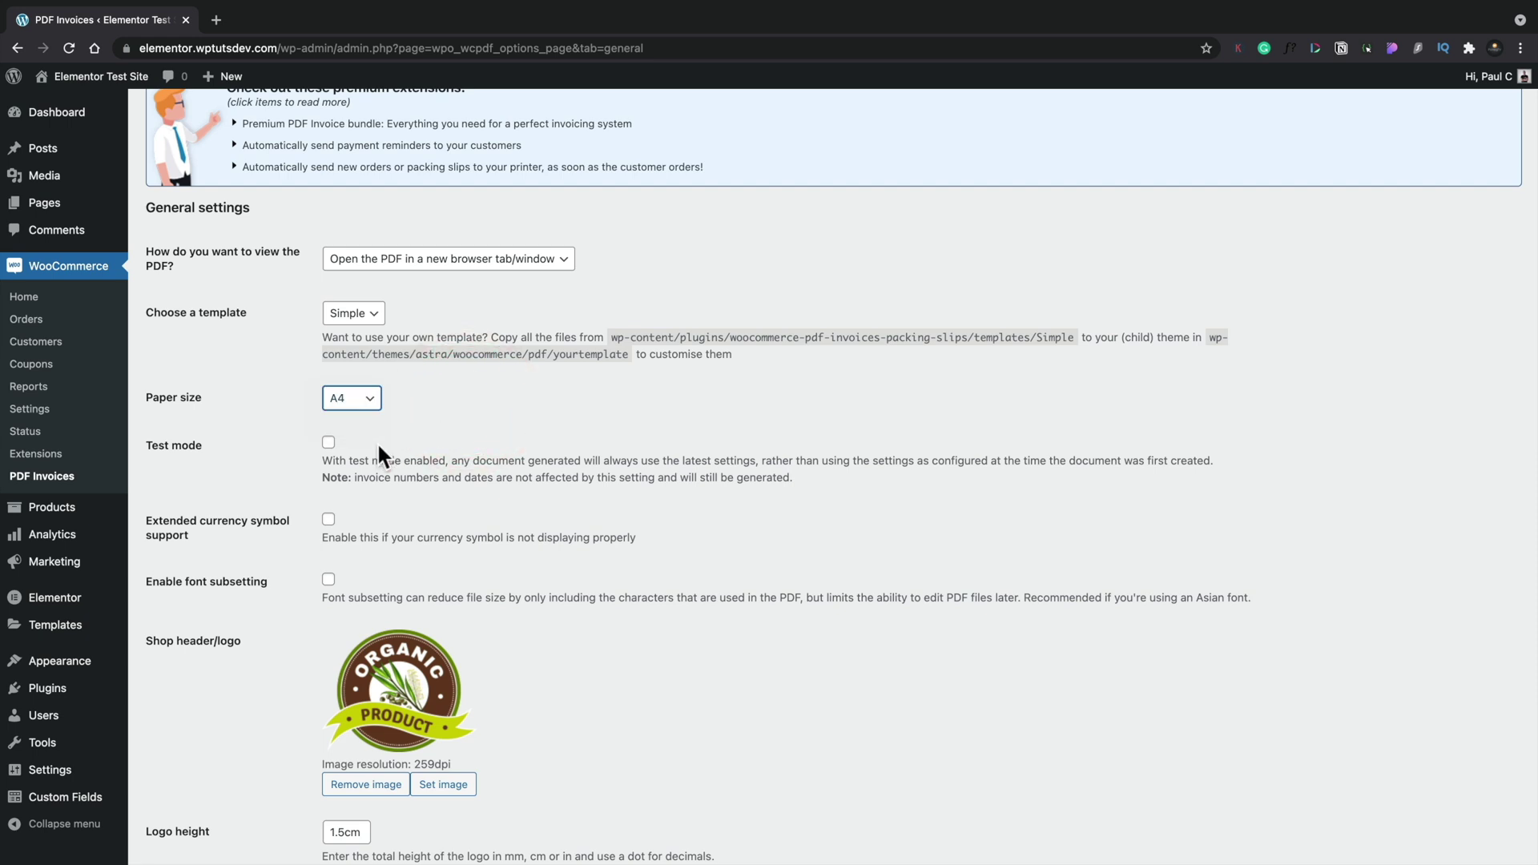
{"action": "scroll", "coordinate": [429, 497], "scroll_direction": "down", "scroll_amount": 2}
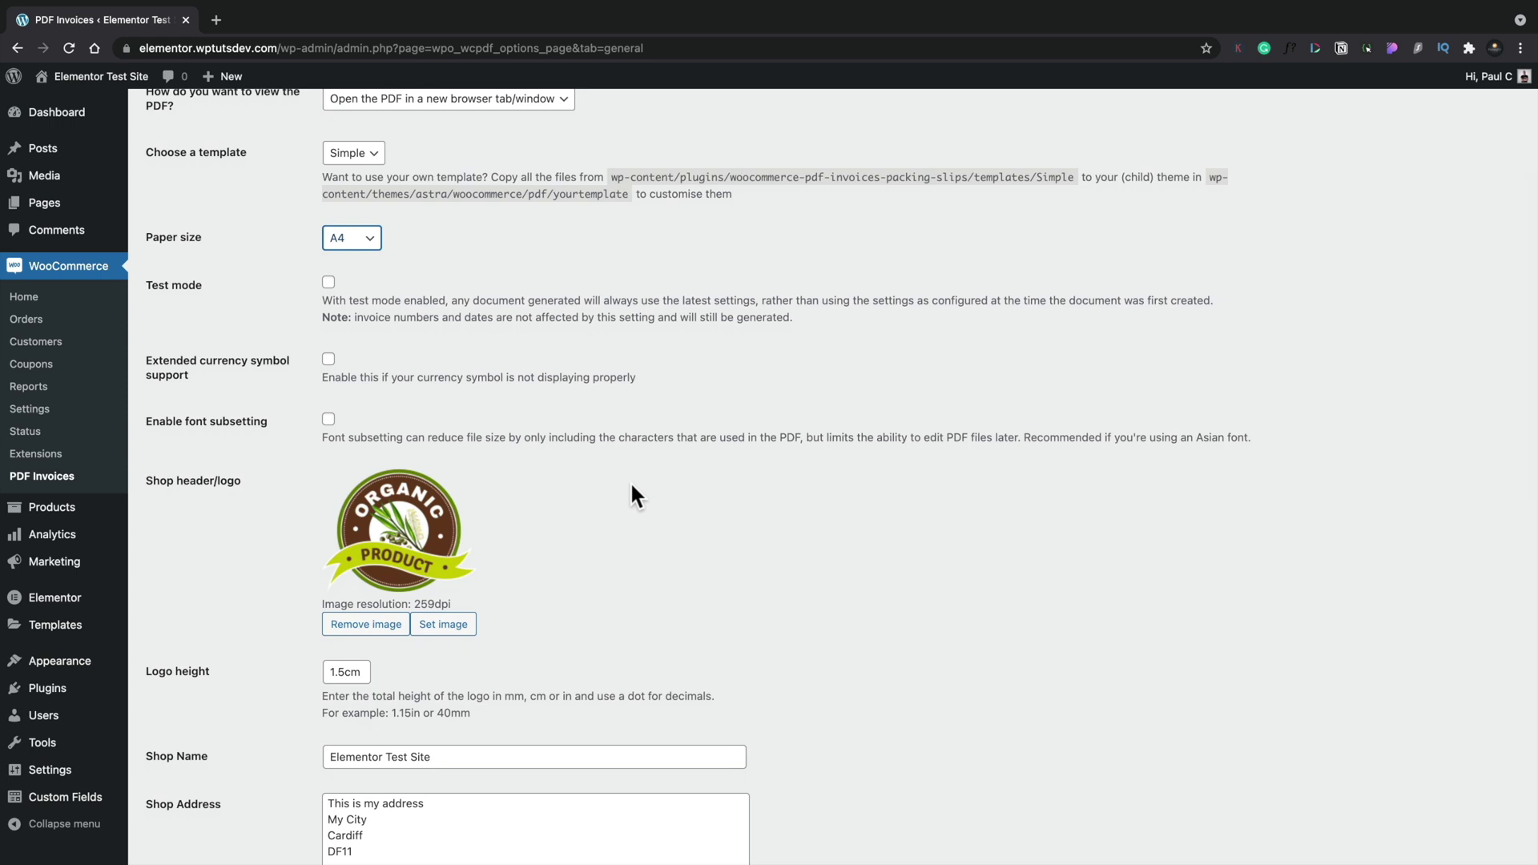
{"action": "scroll", "coordinate": [631, 489], "scroll_direction": "down", "scroll_amount": 2}
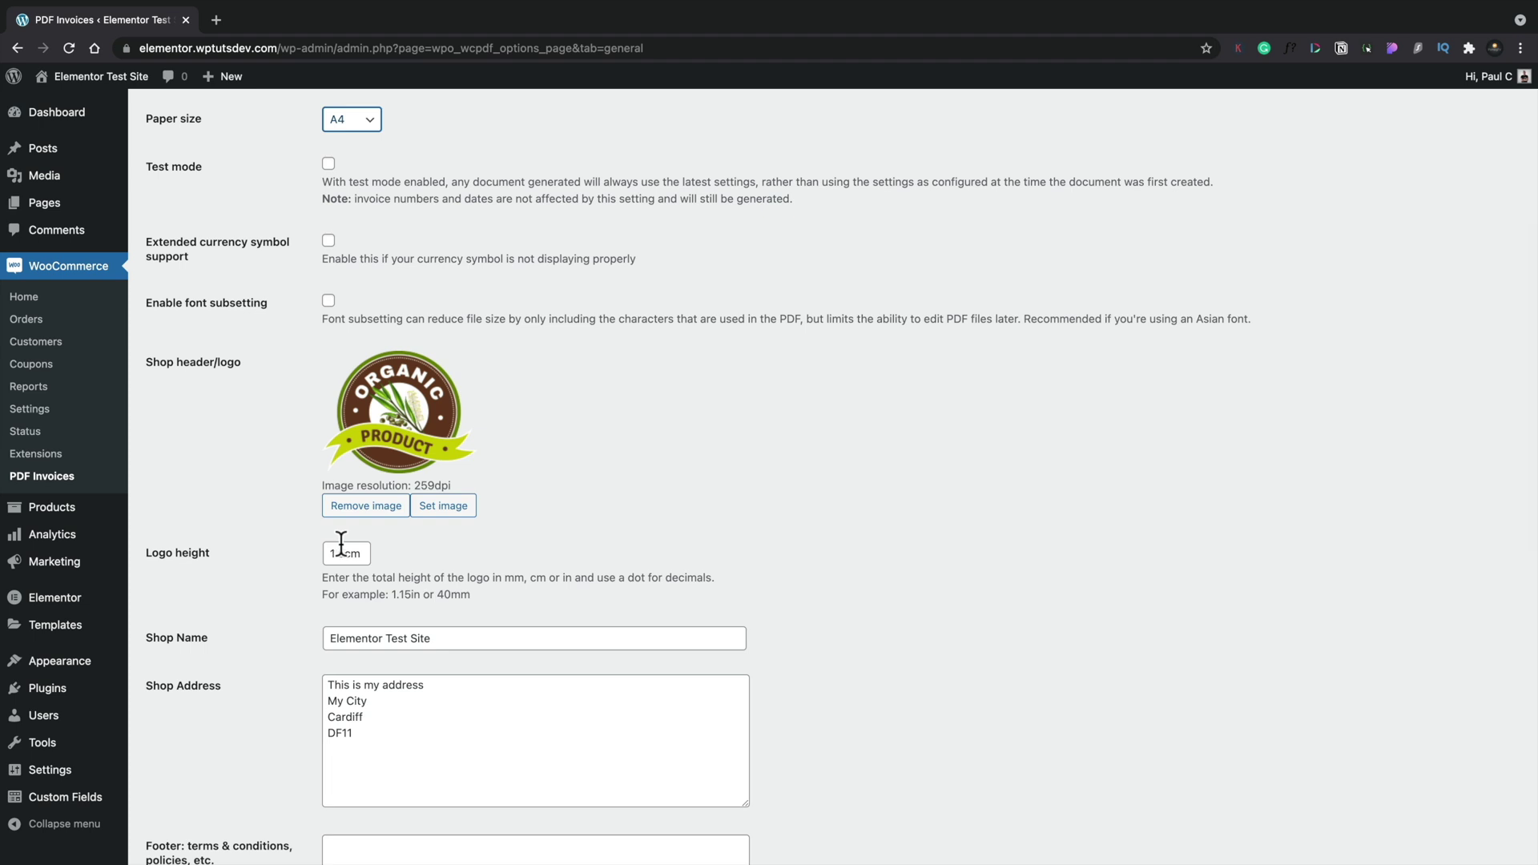
{"action": "scroll", "coordinate": [564, 567], "scroll_direction": "down", "scroll_amount": 2}
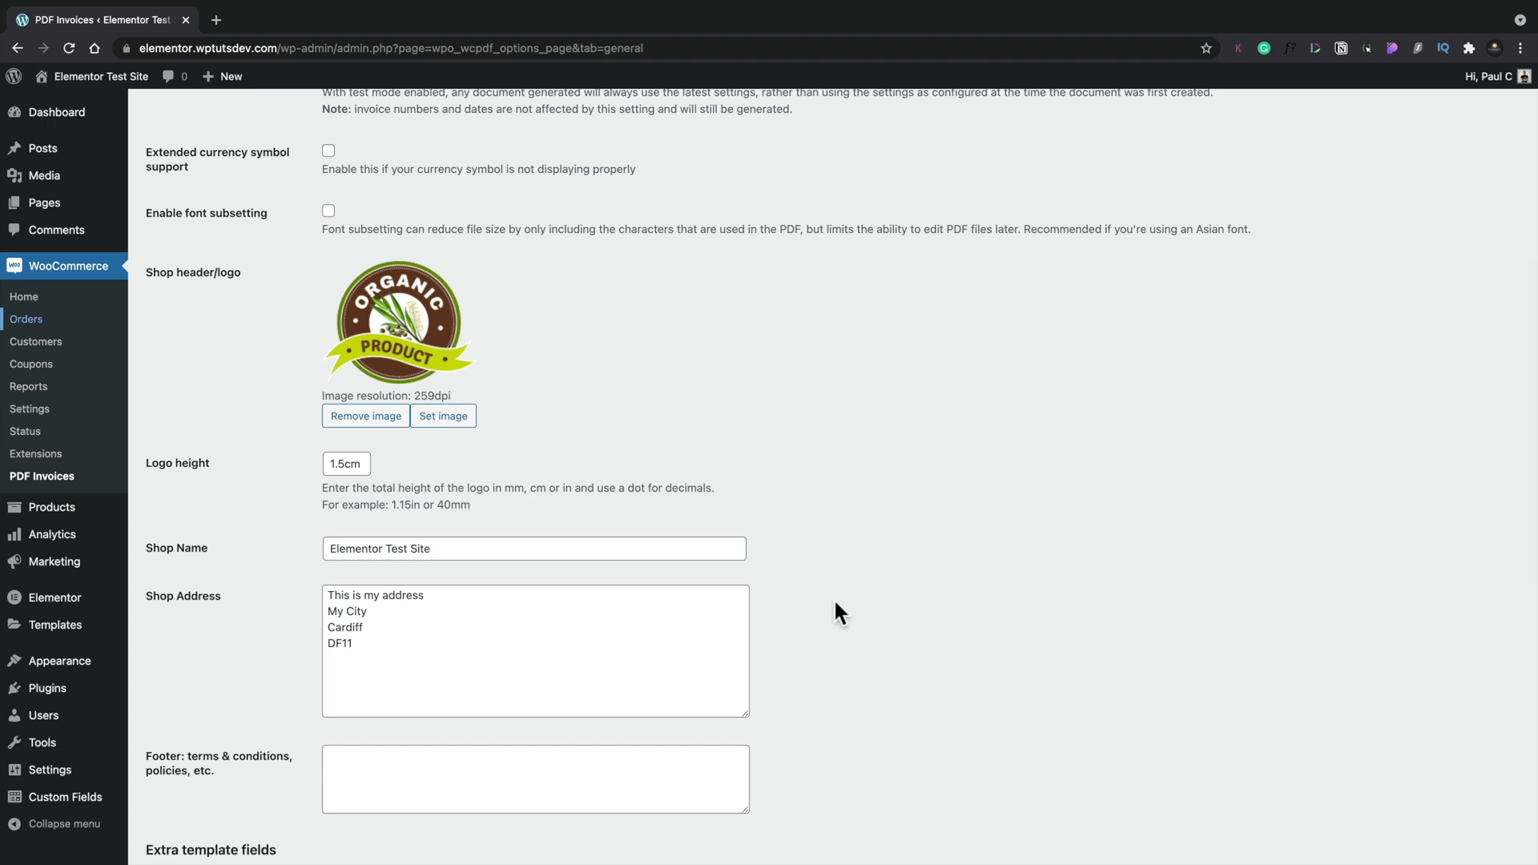
{"action": "scroll", "coordinate": [835, 604], "scroll_direction": "down", "scroll_amount": 6}
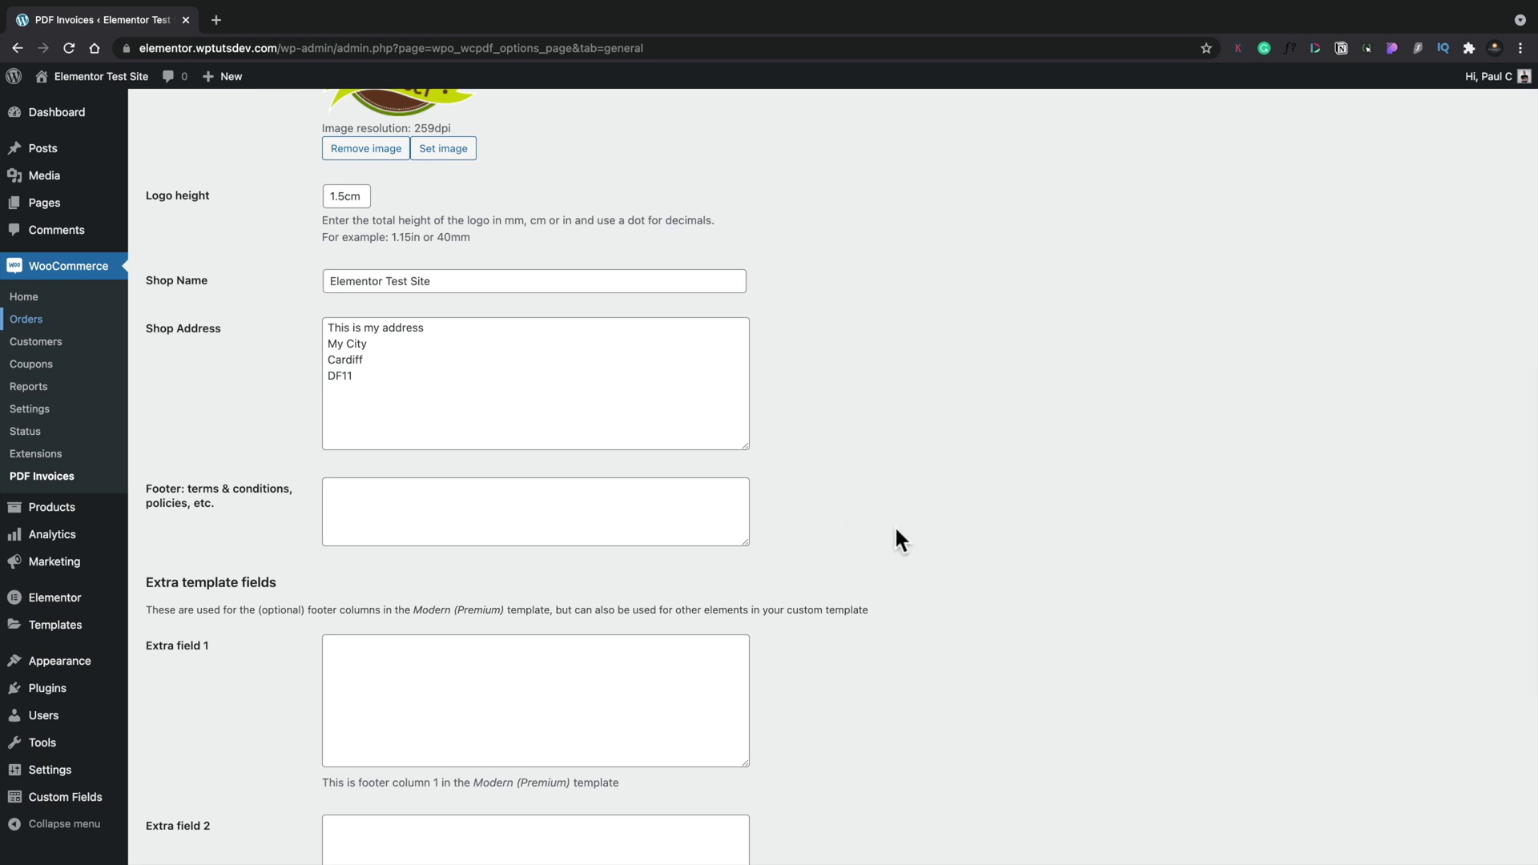
{"action": "scroll", "coordinate": [896, 530], "scroll_direction": "down", "scroll_amount": 1}
{"action": "scroll", "coordinate": [896, 529], "scroll_direction": "down", "scroll_amount": 1}
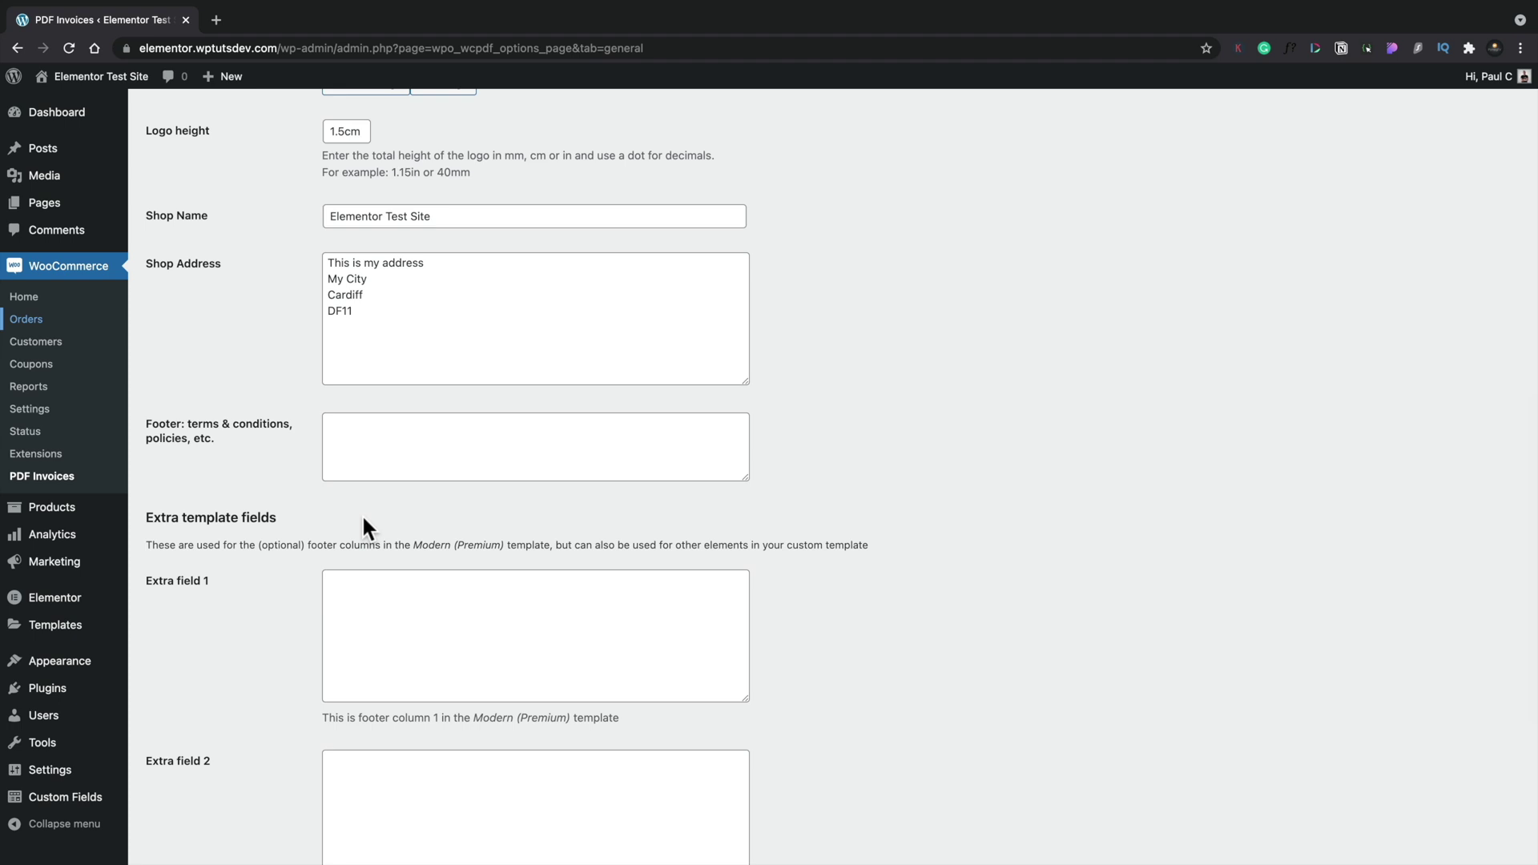
{"action": "scroll", "coordinate": [362, 512], "scroll_direction": "up", "scroll_amount": 10}
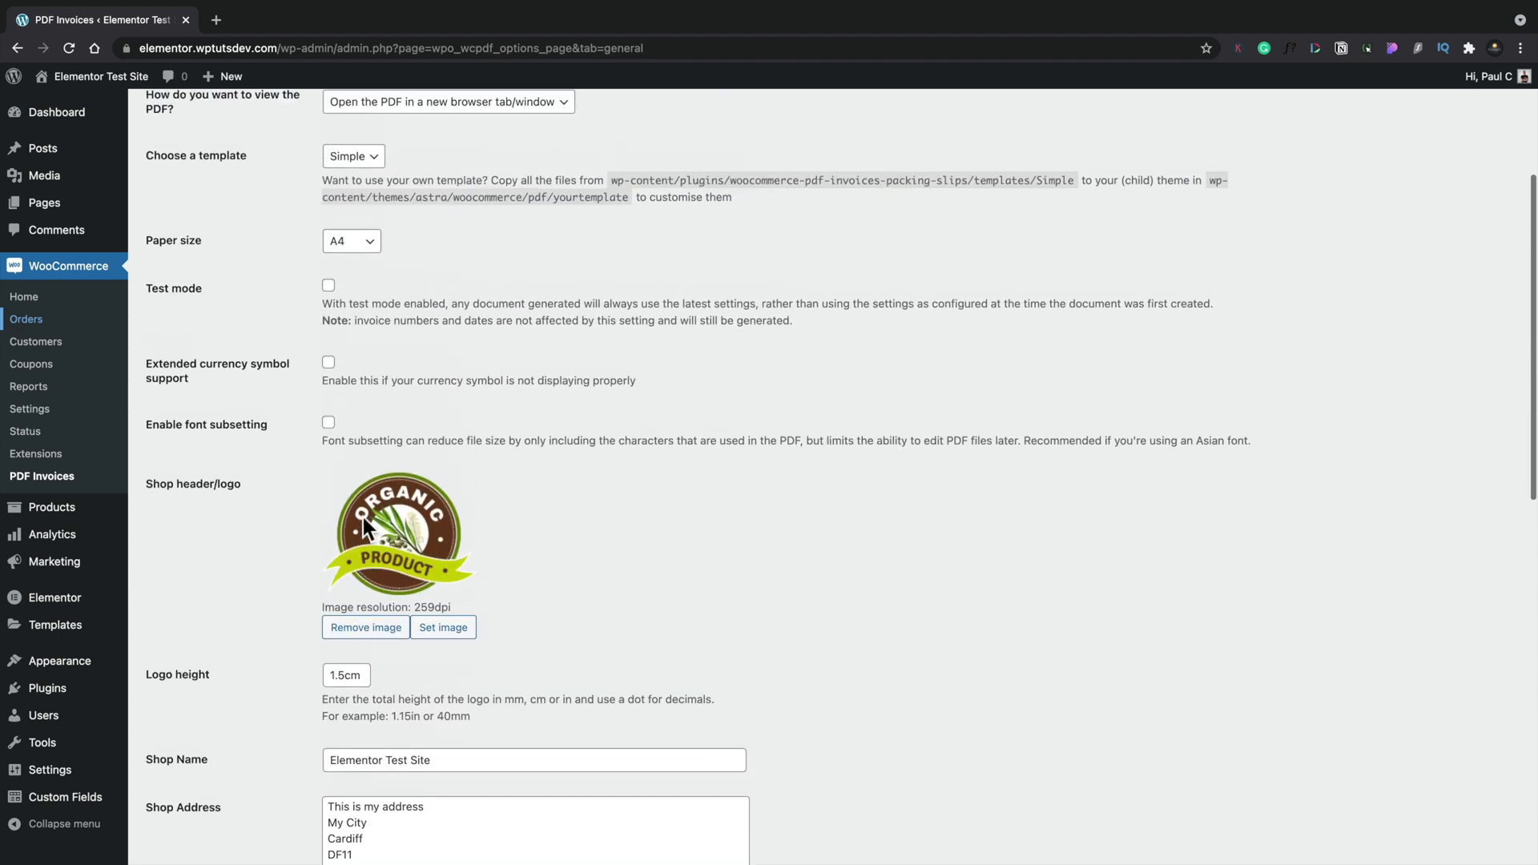
{"action": "left_click", "coordinate": [255, 133]}
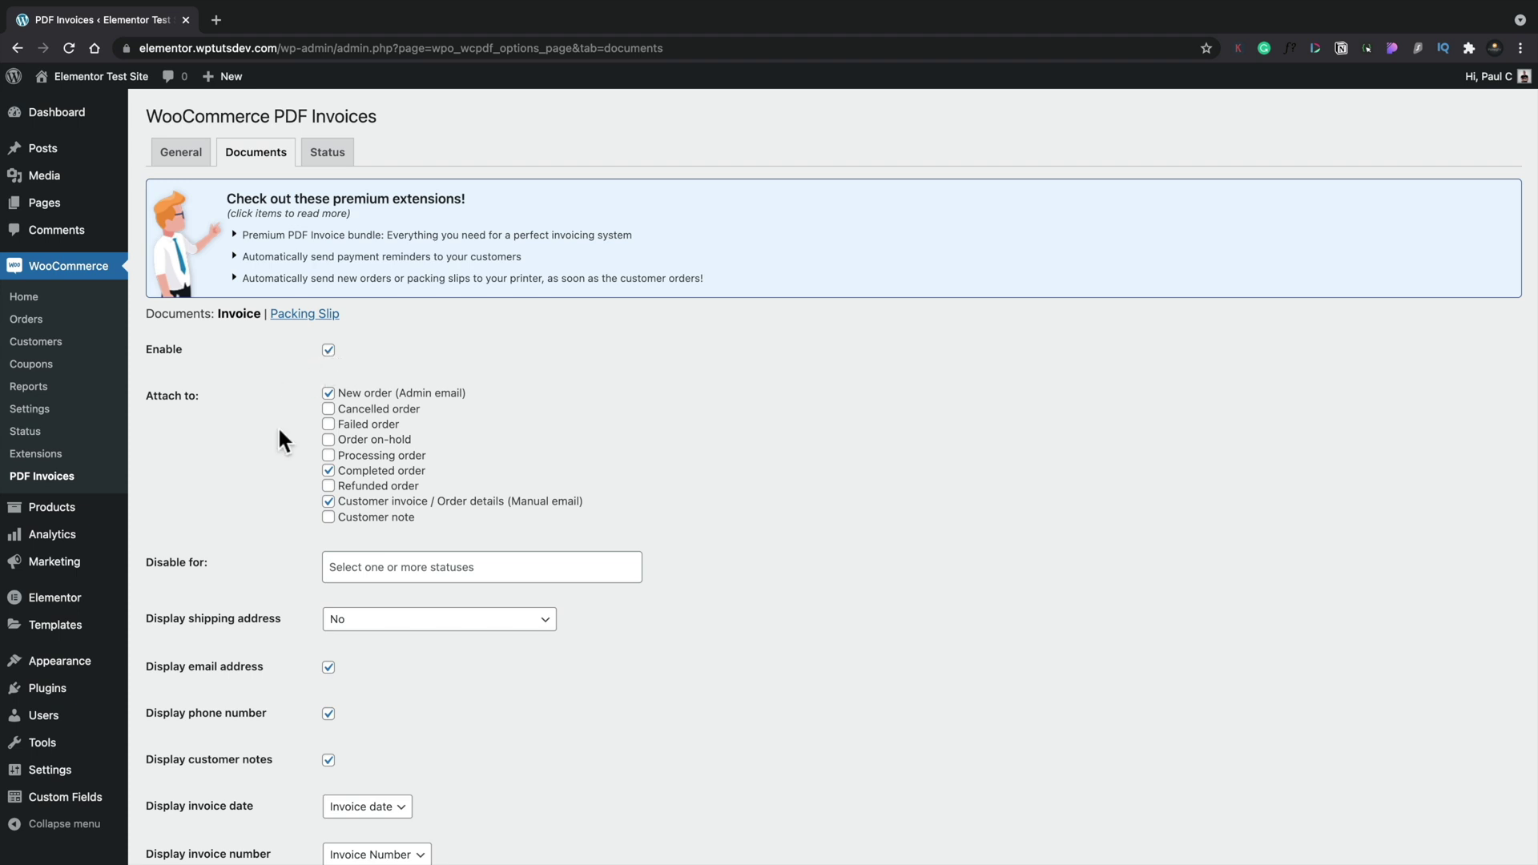
- Review the 'Allow My Account invoice download' options in the invoice document settings
{"action": "scroll", "coordinate": [280, 436], "scroll_direction": "down", "scroll_amount": 5}
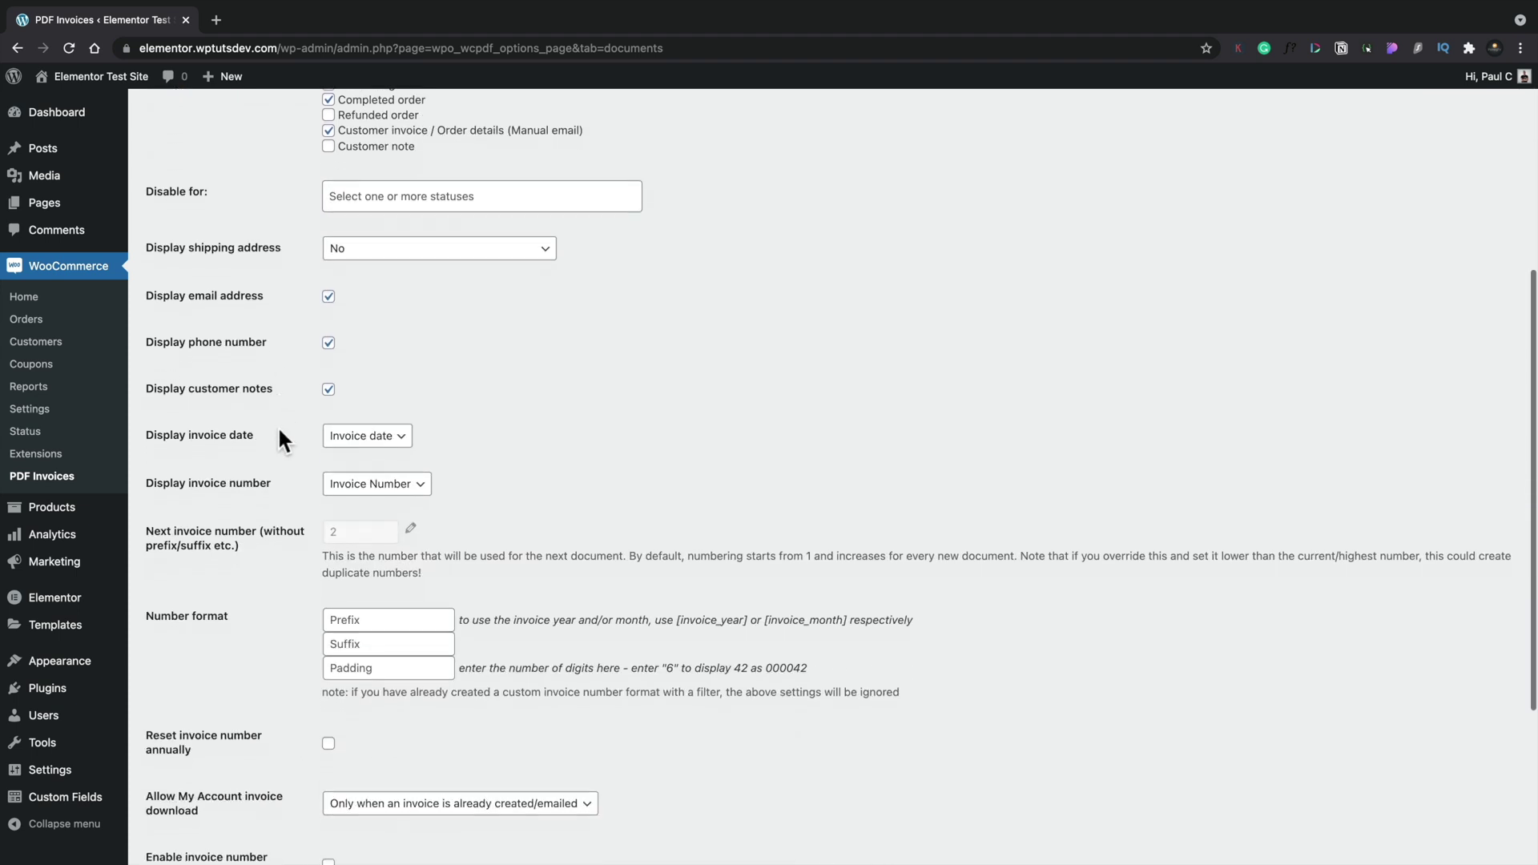
{"action": "scroll", "coordinate": [278, 432], "scroll_direction": "down", "scroll_amount": 3}
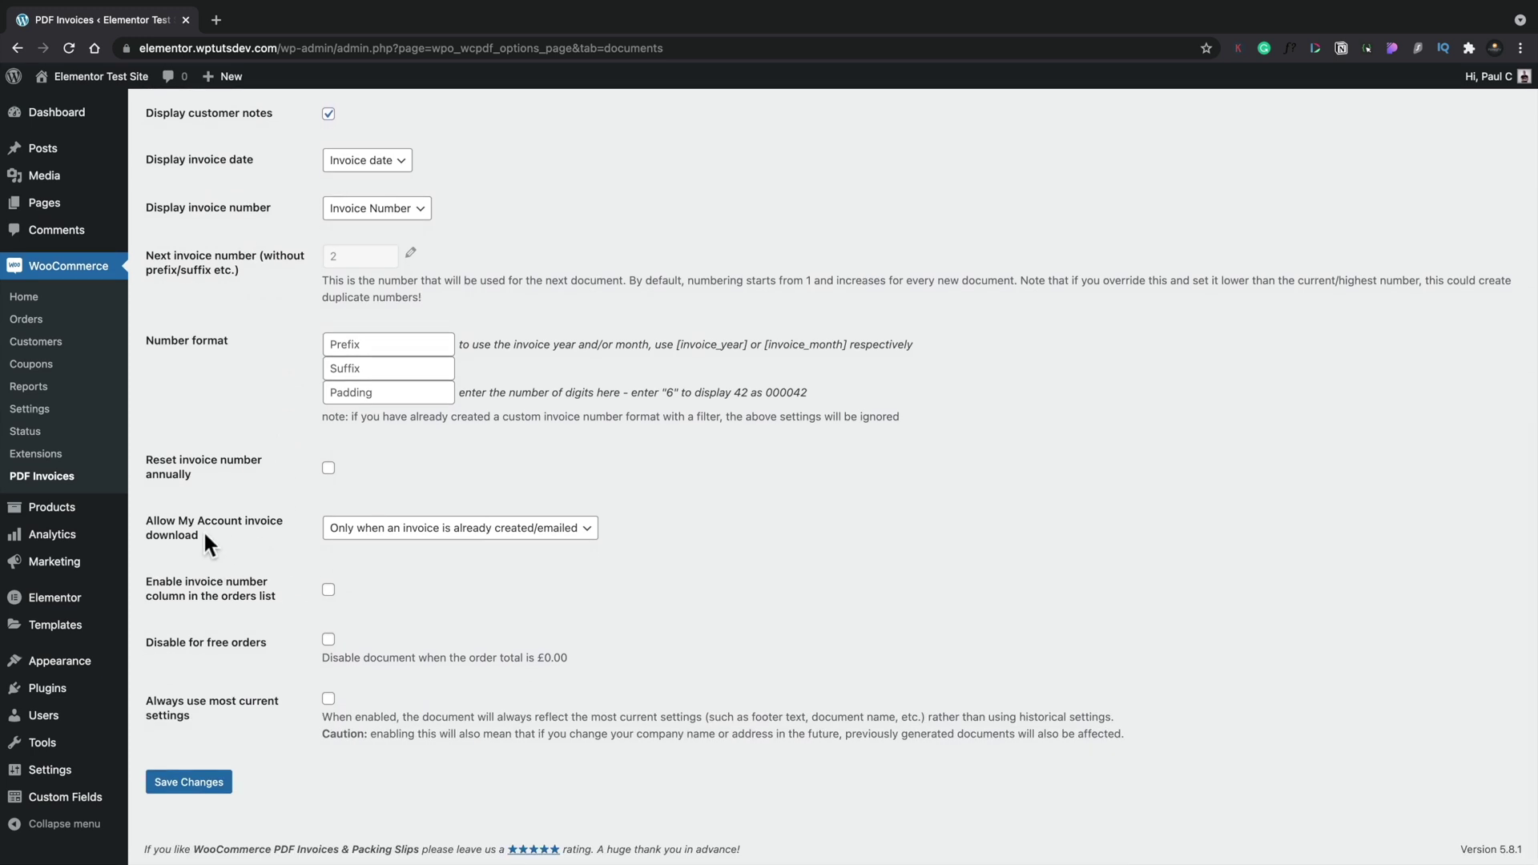
{"action": "left_click", "coordinate": [432, 545]}
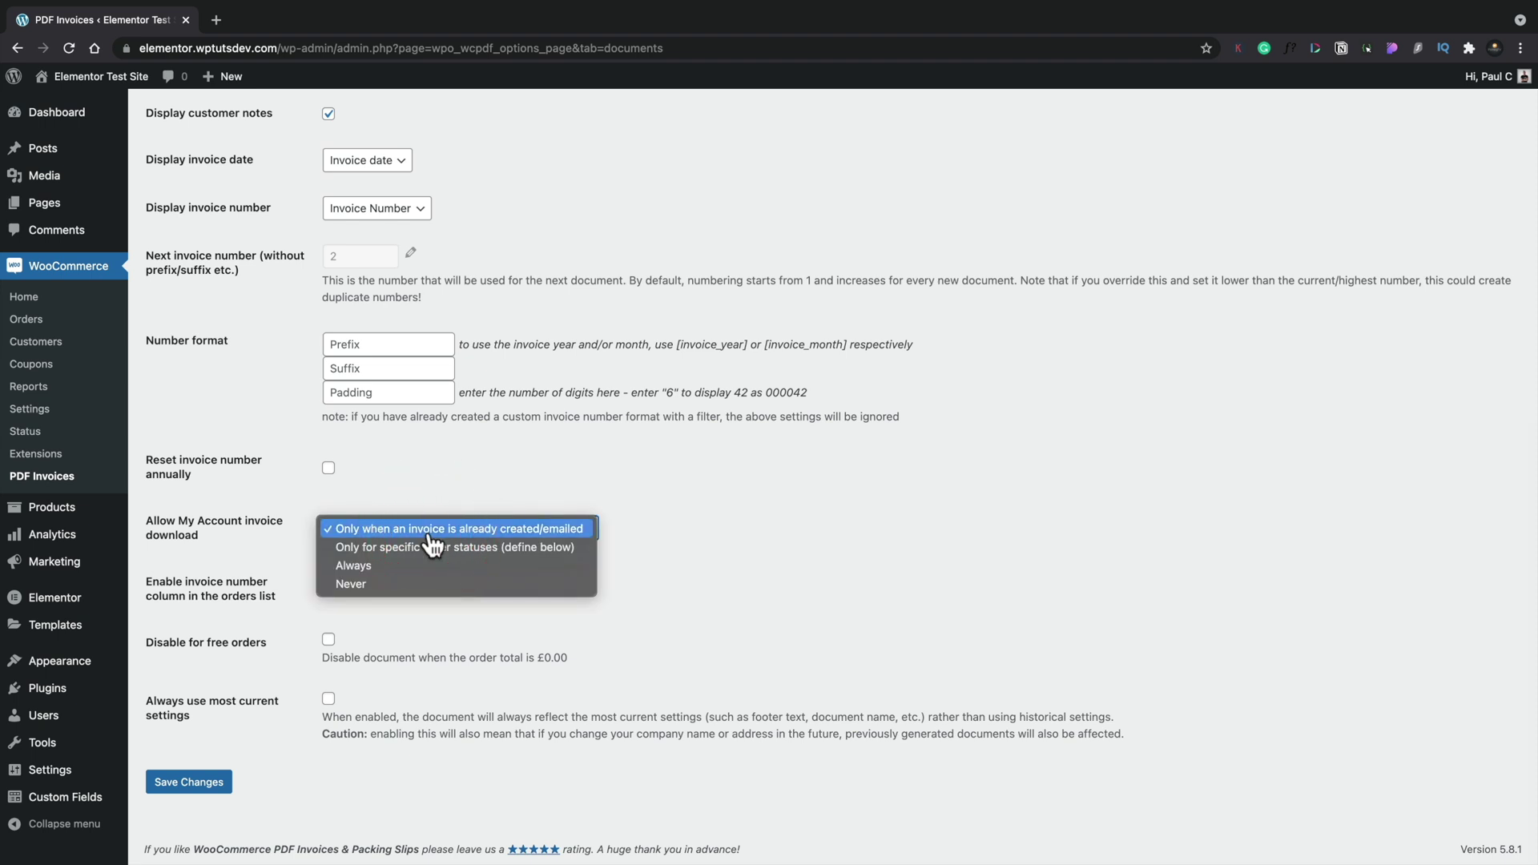
{"action": "left_click", "coordinate": [511, 483]}
{"action": "scroll", "coordinate": [506, 481], "scroll_direction": "up", "scroll_amount": 8}
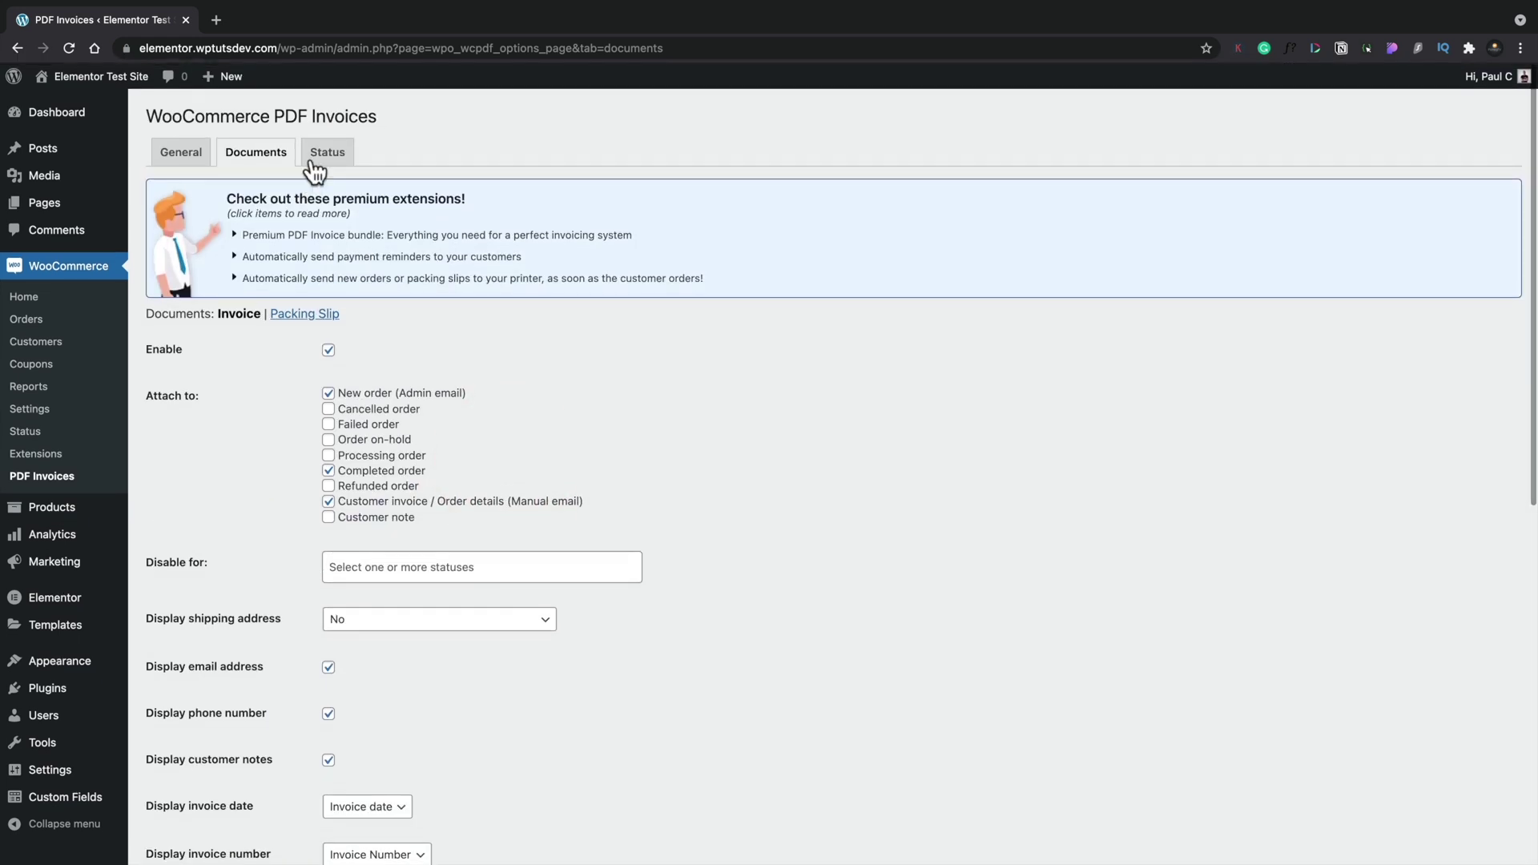
- Review the PDF Invoices Status debug settings, including automatic PDF cleanup every 7 days
{"action": "left_click", "coordinate": [324, 158]}
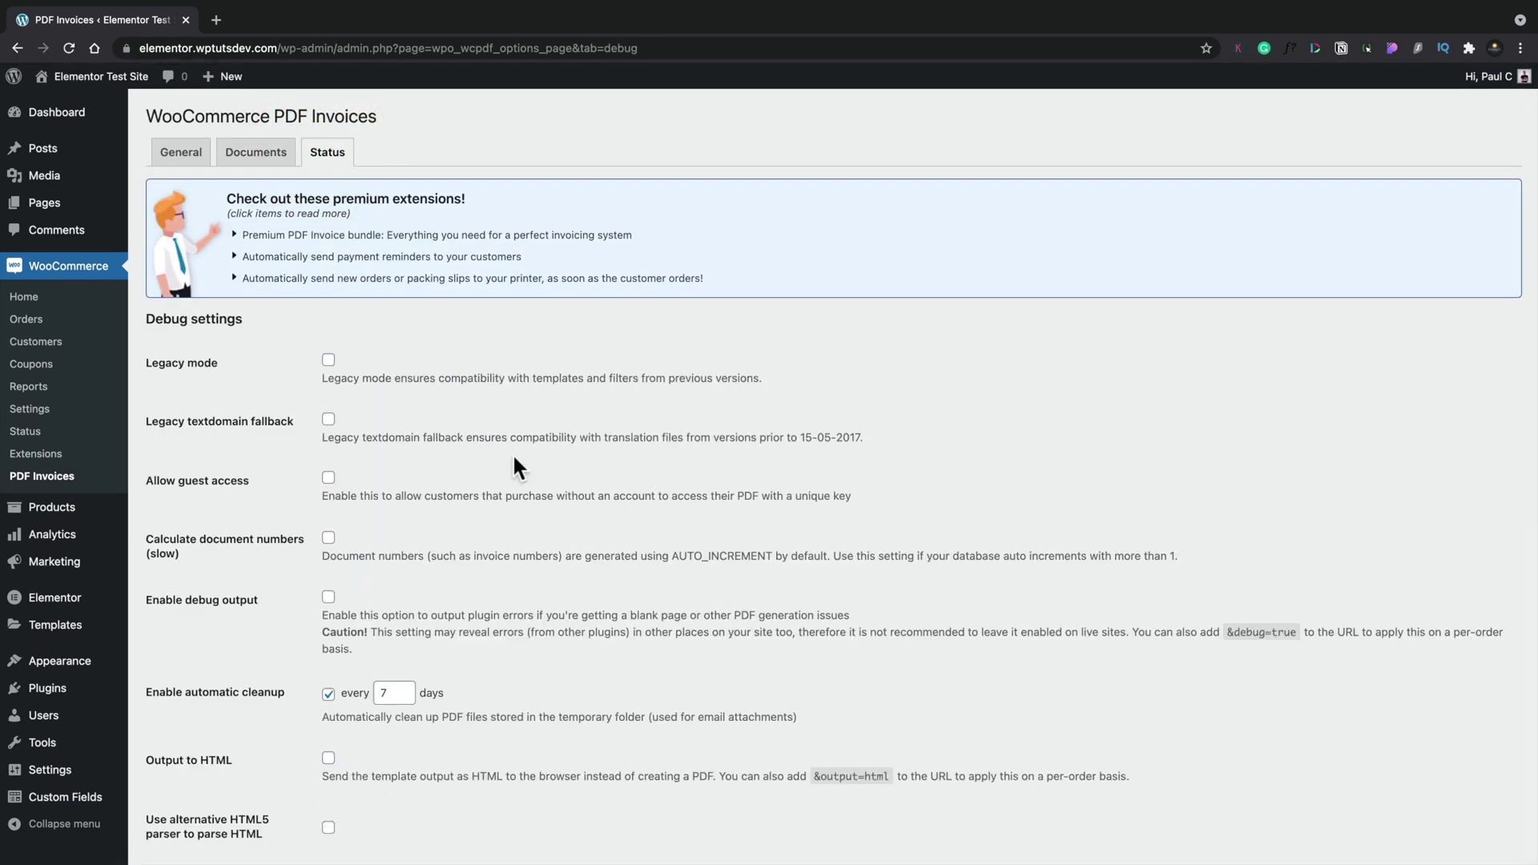
{"action": "scroll", "coordinate": [412, 451], "scroll_direction": "down", "scroll_amount": 3}
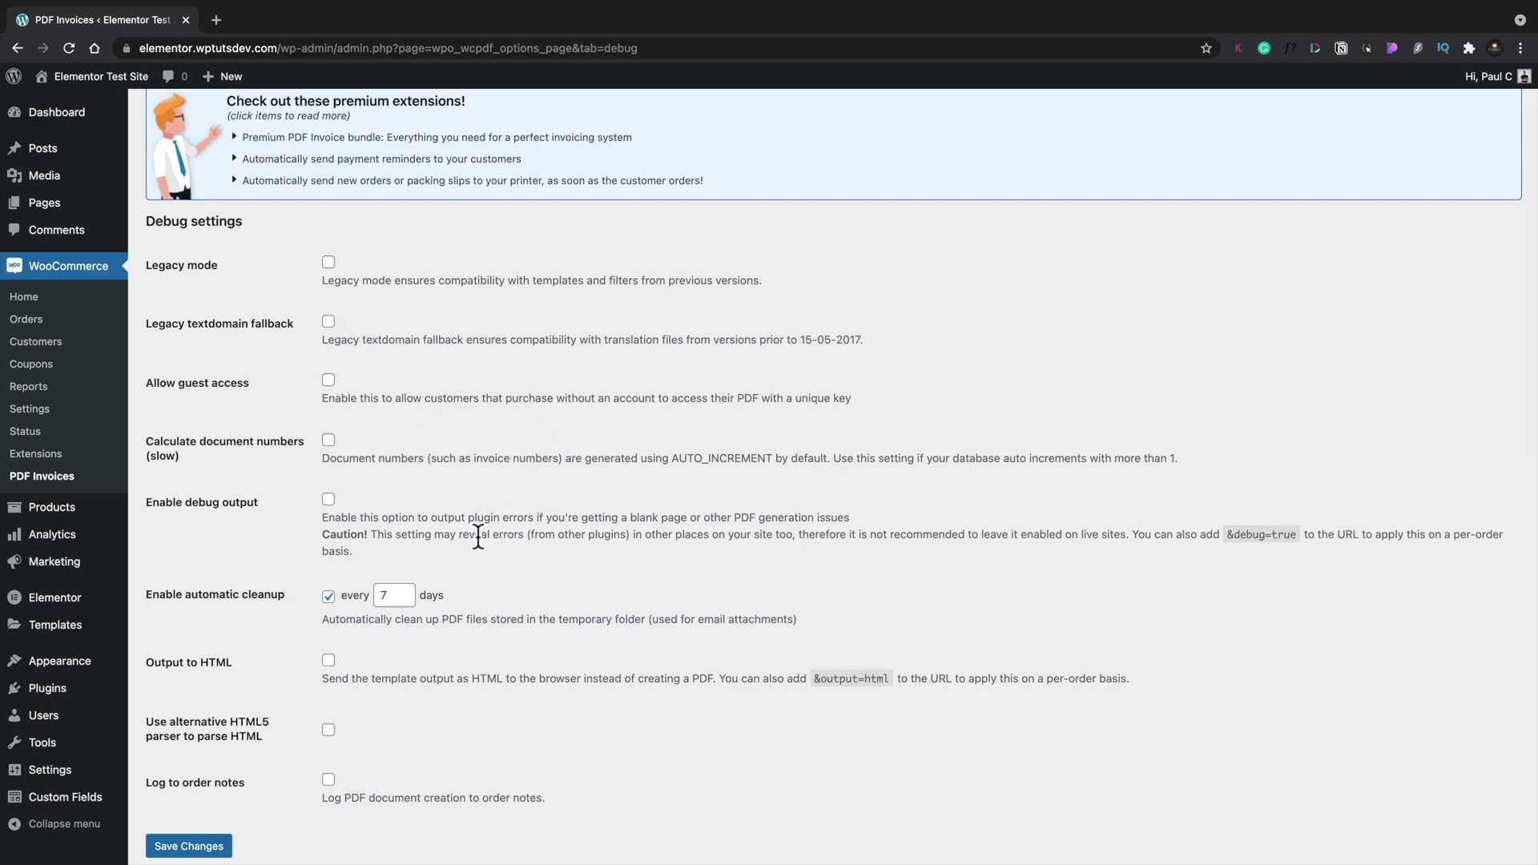
{"action": "scroll", "coordinate": [474, 535], "scroll_direction": "down", "scroll_amount": 4}
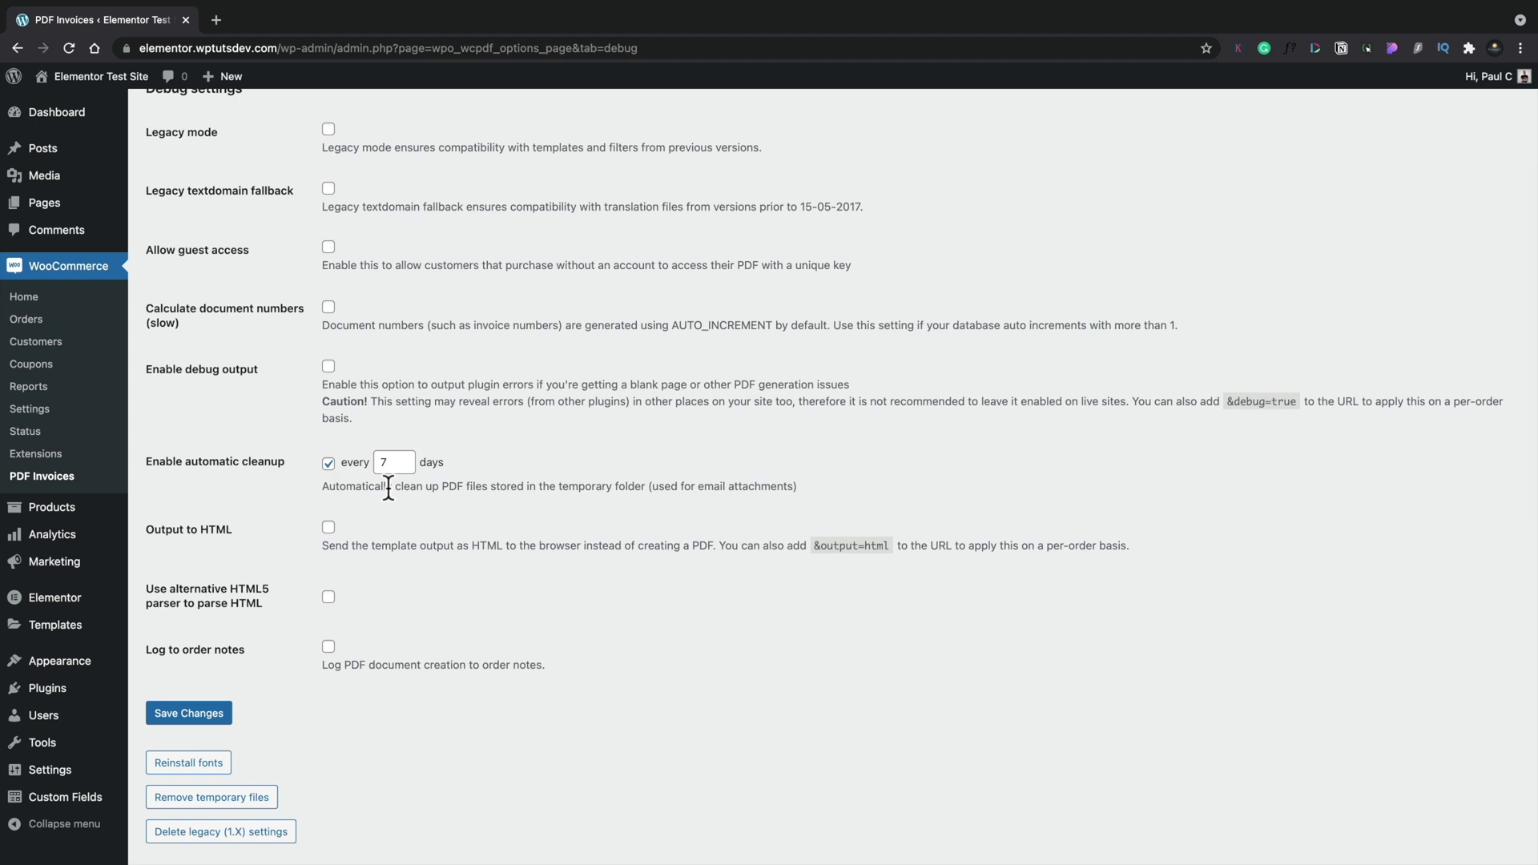
{"action": "scroll", "coordinate": [377, 489], "scroll_direction": "up", "scroll_amount": 1}
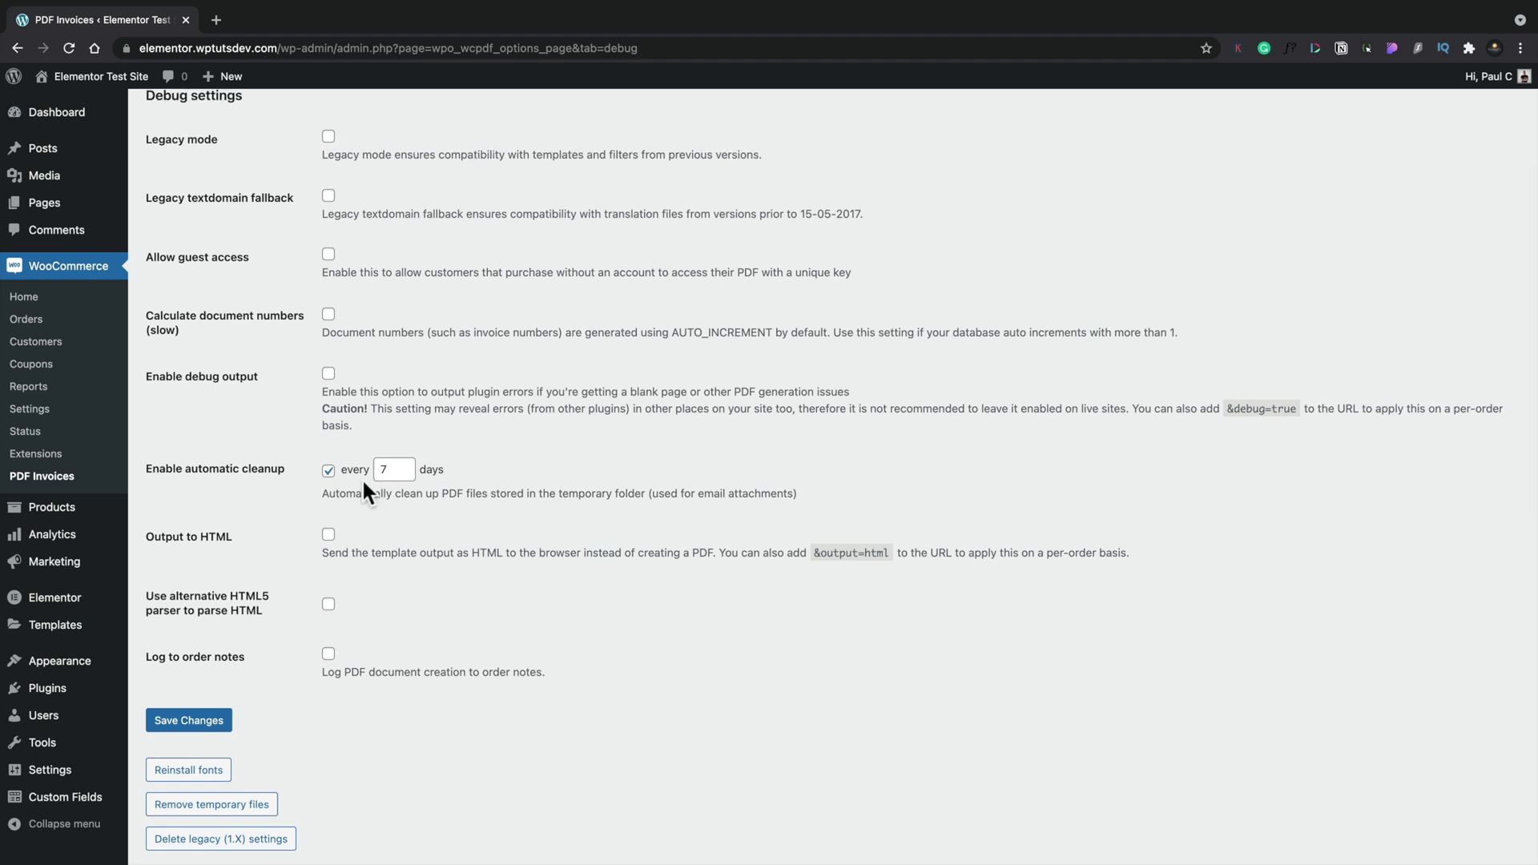